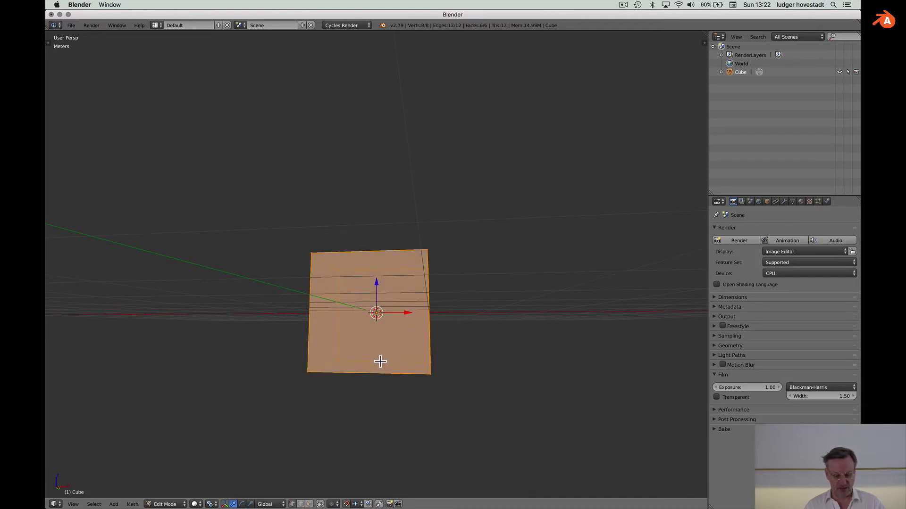
Step: Raise the cube's bottom face to a median Z of 0.9 m, leaving a thin slab
key("a")
key("b")
left_click_drag(289, 354, 491, 404)
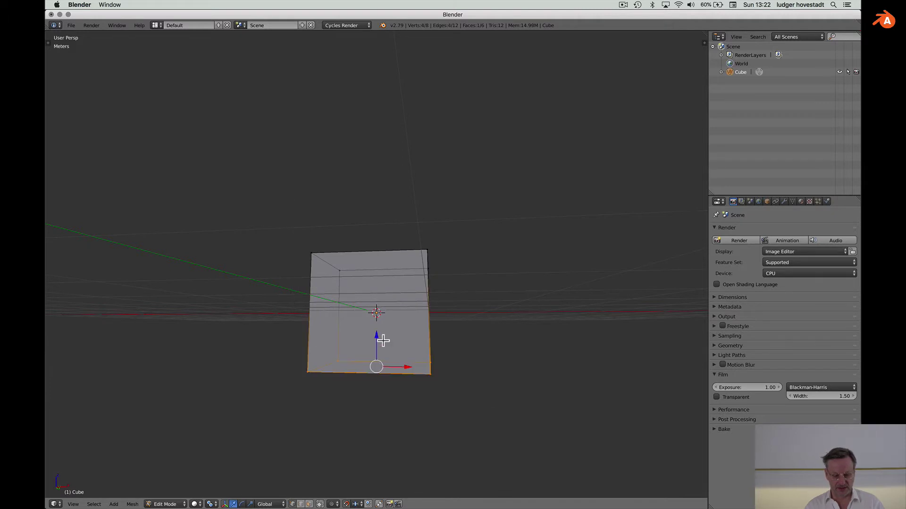
middle_click_drag(377, 336, 380, 269)
key("n")
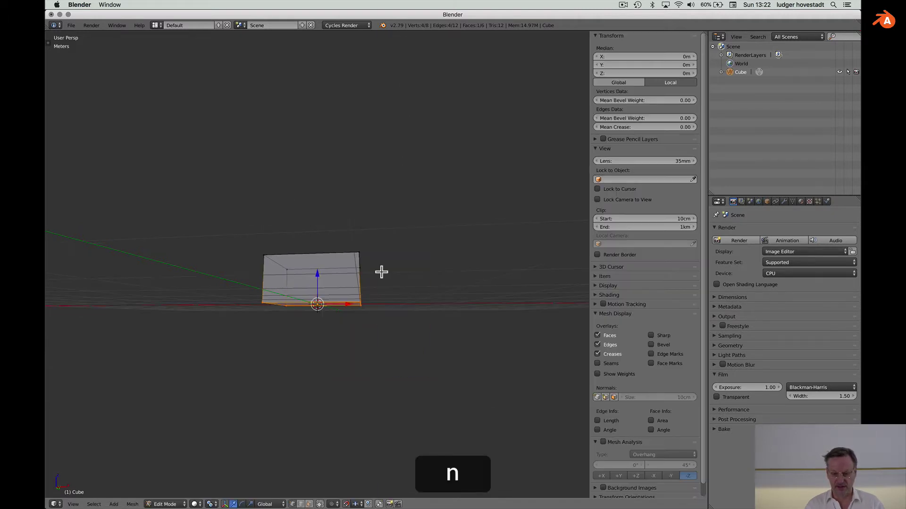
left_click(681, 73)
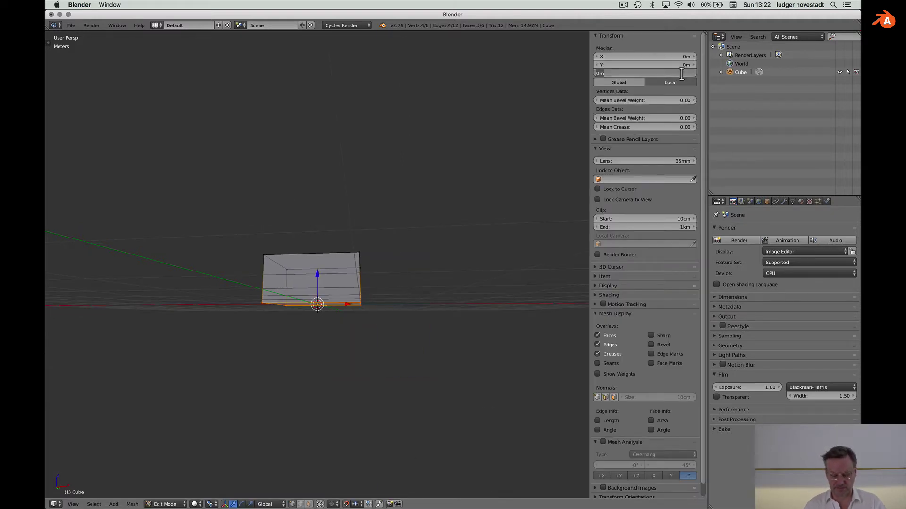
type(".9")
key("Return")
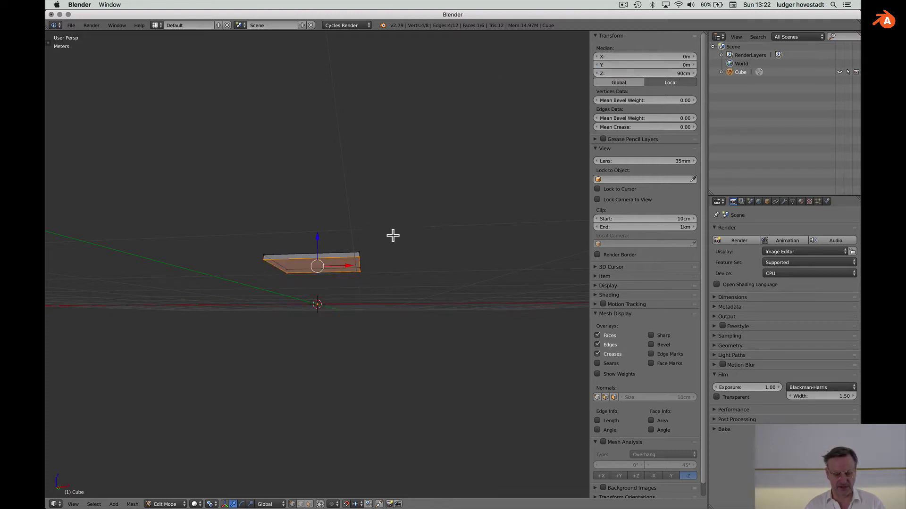
Step: Select the whole slab mesh and create a new material for it named neutral
scroll(393, 235, "up", 10)
key("a")
key("a")
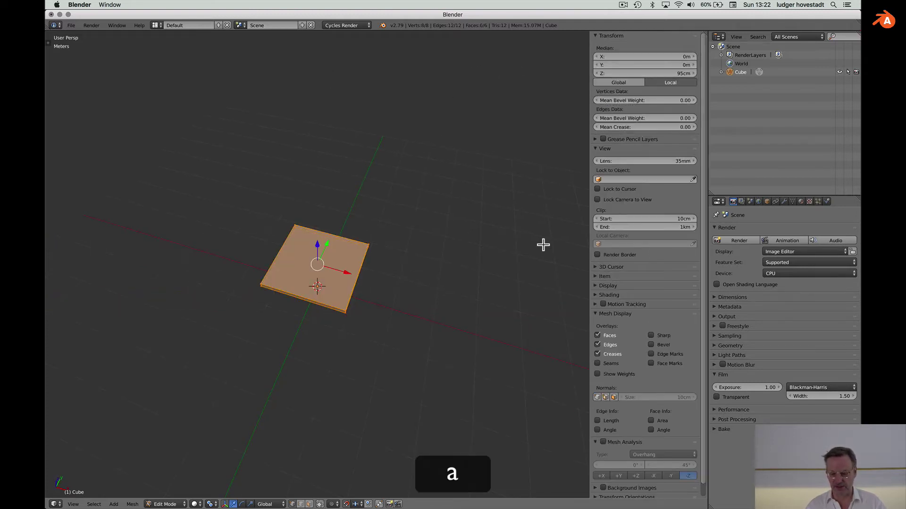
left_click(801, 202)
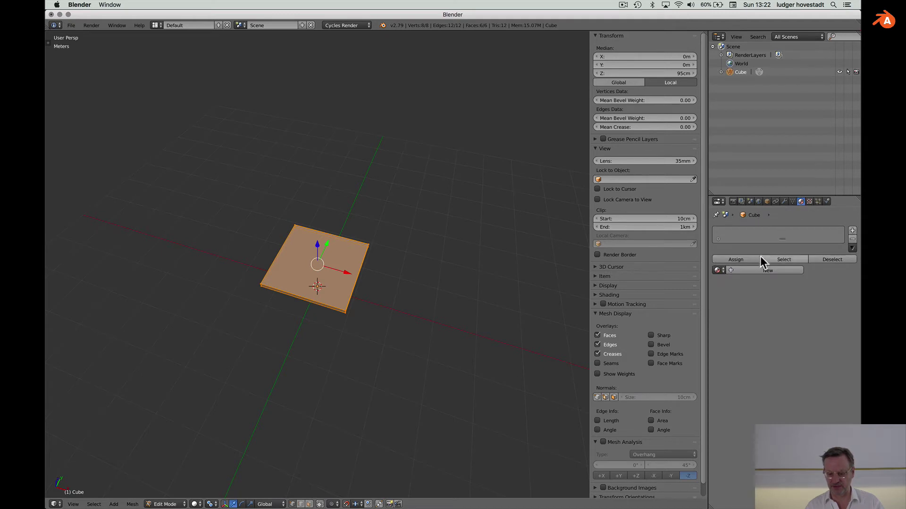
left_click(760, 270)
double_click(737, 270)
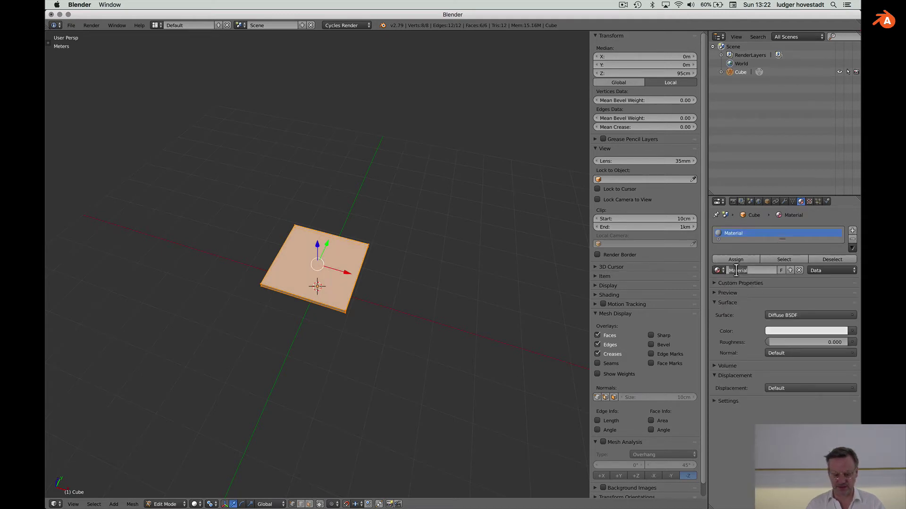
type("neutral")
key("Return")
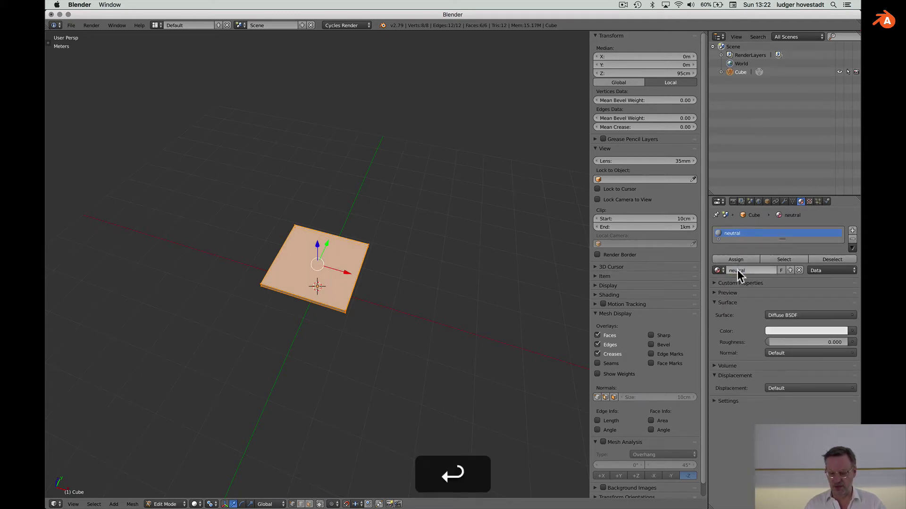
Step: Add a second material slot to the slab with a new material named wood
left_click(852, 231)
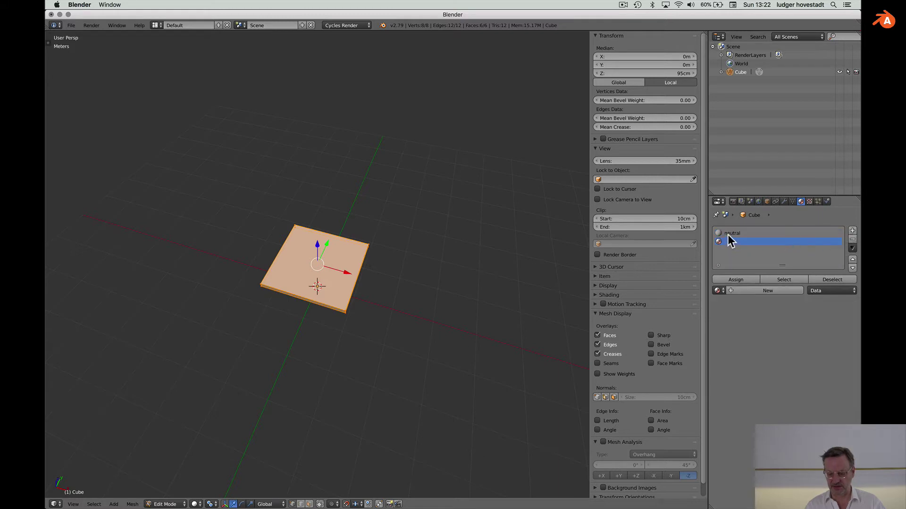
left_click(734, 291)
double_click(734, 290)
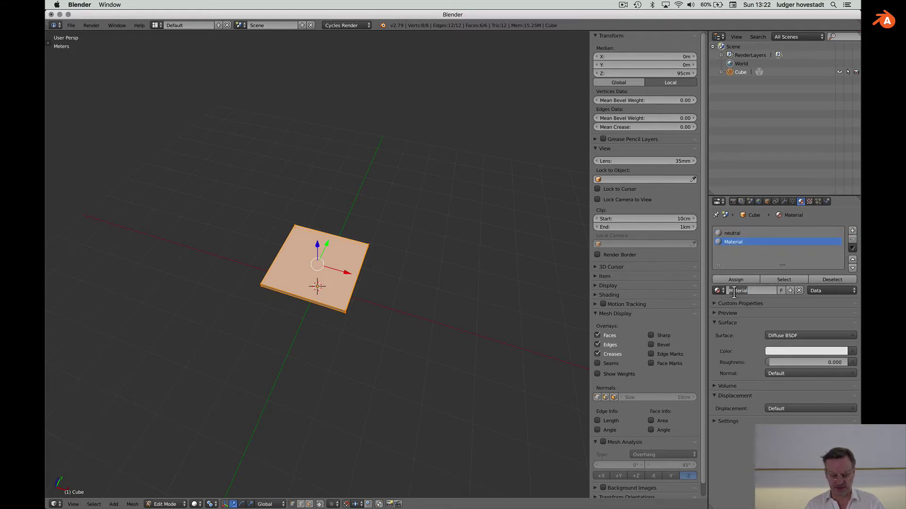
type("wood")
key("Return")
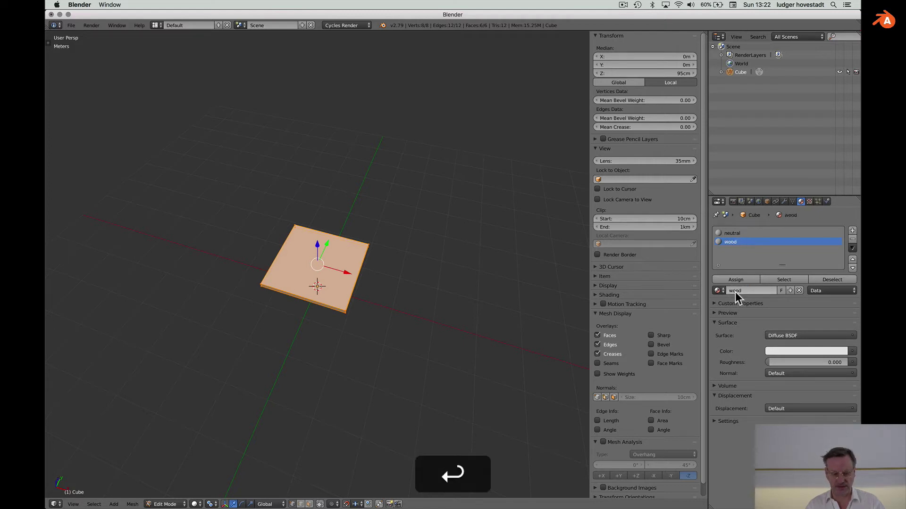
Step: Select only the slab's top face and assign the wood material to it
key("a")
key("super+a")
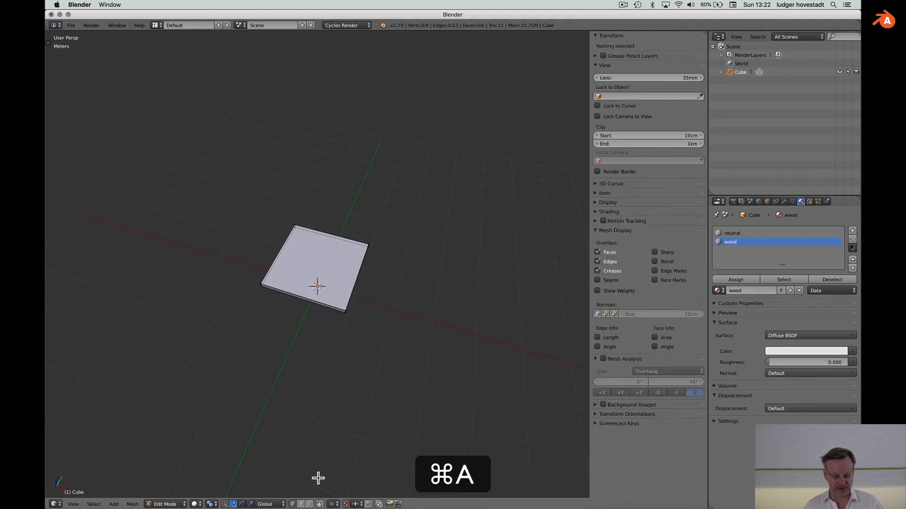
right_click(317, 262)
left_click(734, 236)
left_click(732, 242)
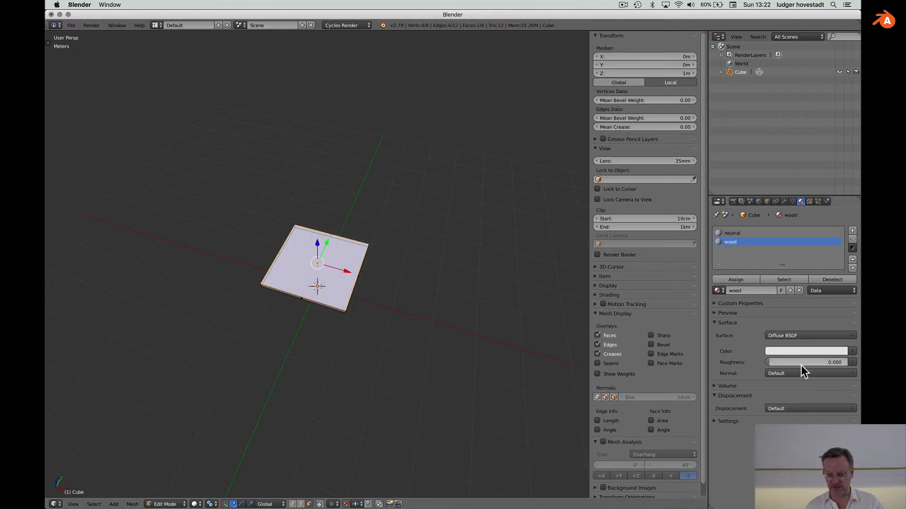
Step: Change the wood material's surface to Principled BSDF and give it an orange base color of about R 0.800, G 0.341, B 0.089
left_click(796, 336)
left_click(750, 248)
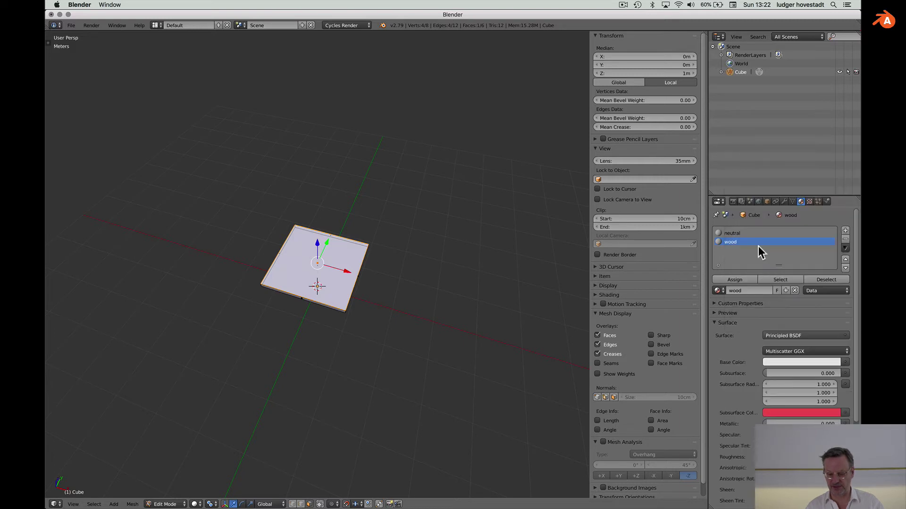
left_click(797, 362)
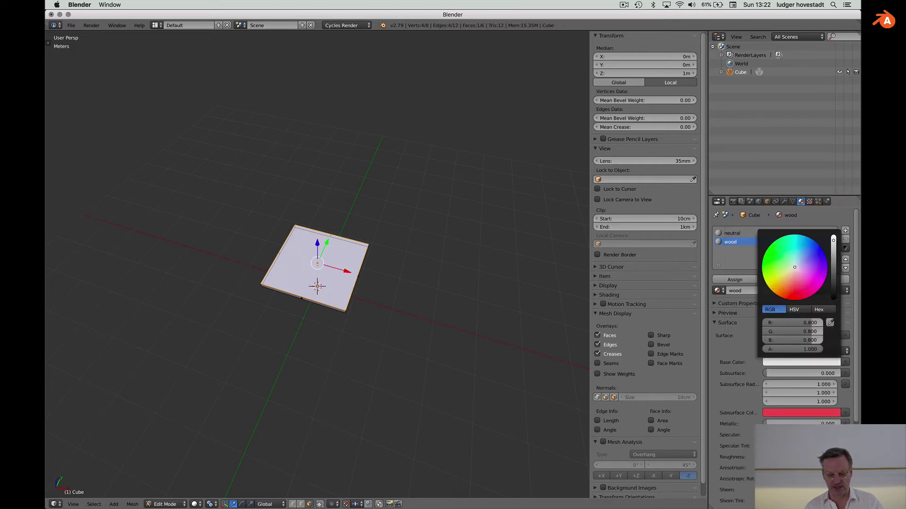
left_click(786, 287)
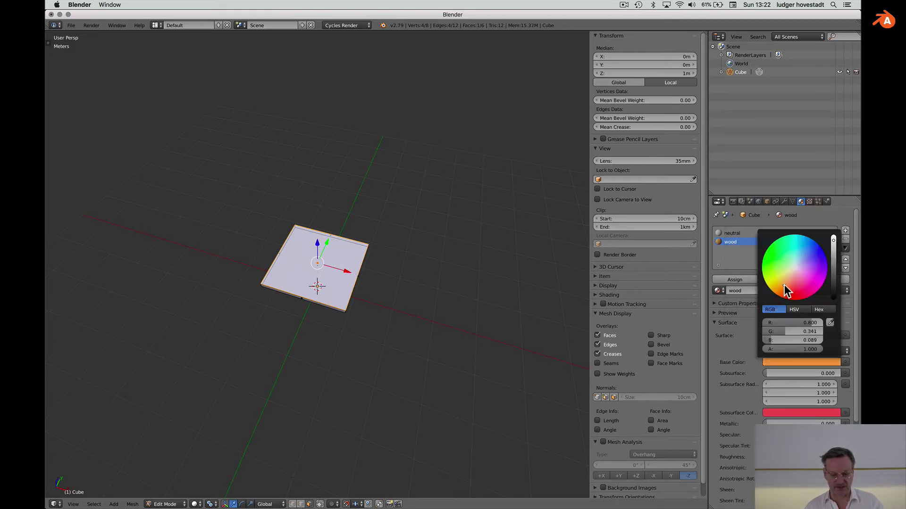
Step: Show the viewport in Material shading and inspect the slab's top and side colors
left_click(194, 504)
left_click(204, 455)
scroll(289, 391, "down", 10)
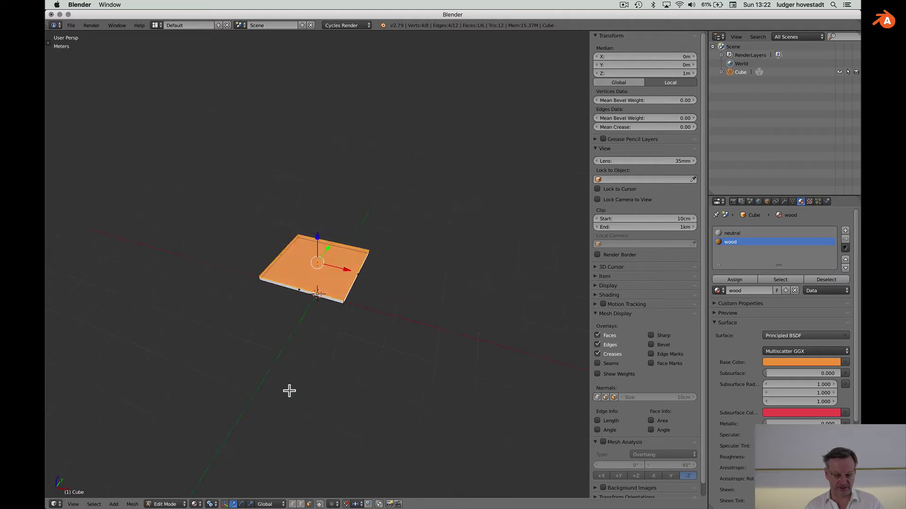
scroll(289, 391, "up", 3)
scroll(289, 391, "up", 3)
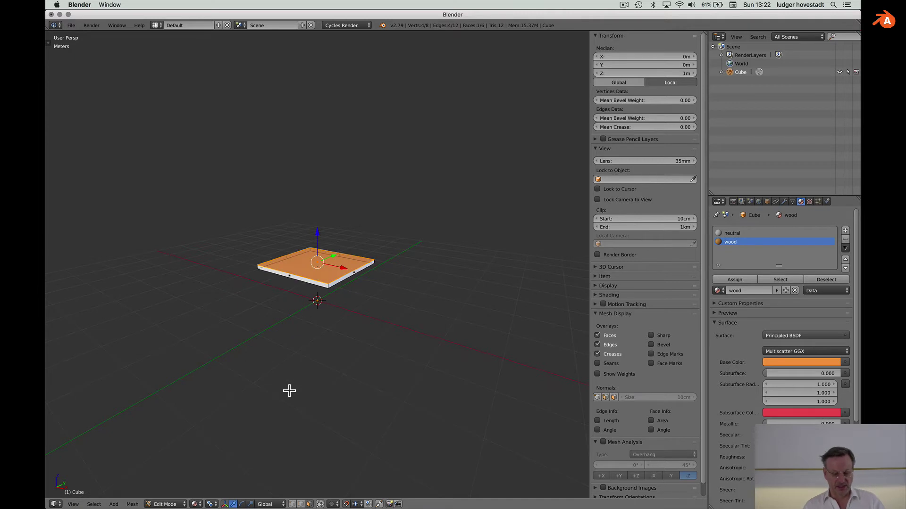
Step: Return to Object Mode, add a point lamp and move it straight up to Z 3 m above the slab
key("Tab")
scroll(336, 350, "up", 3)
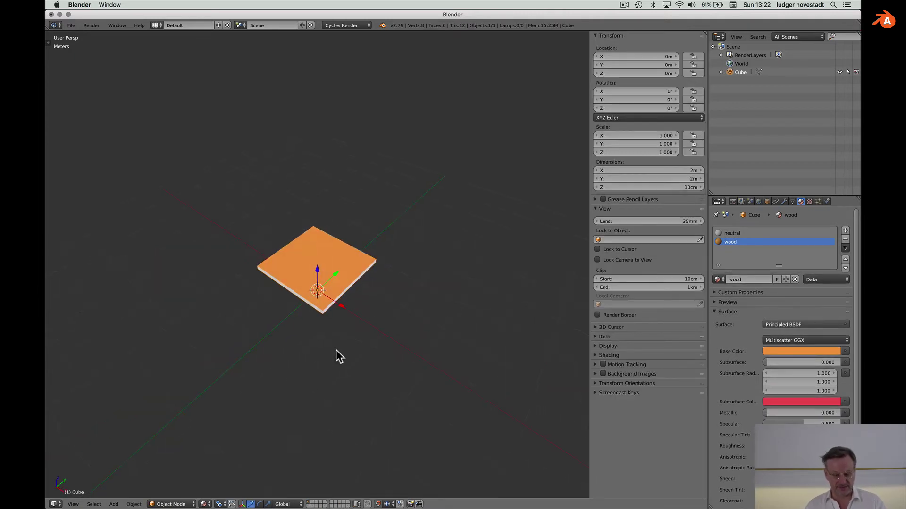
key("shift+a")
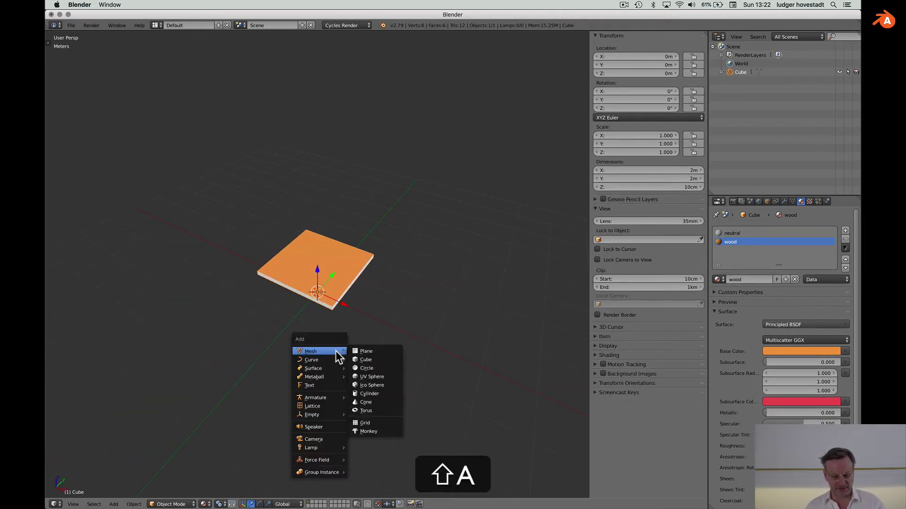
mouse_move(328, 445)
left_click(366, 448)
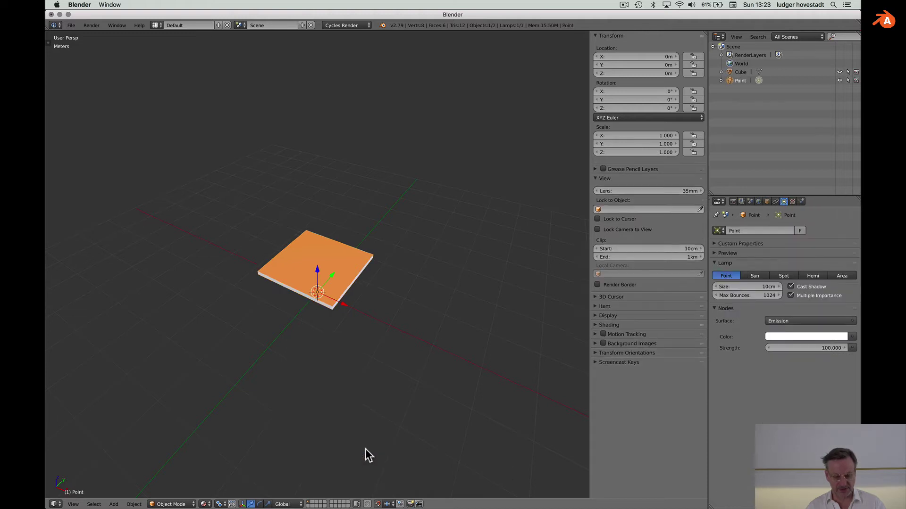
key("g")
key("z")
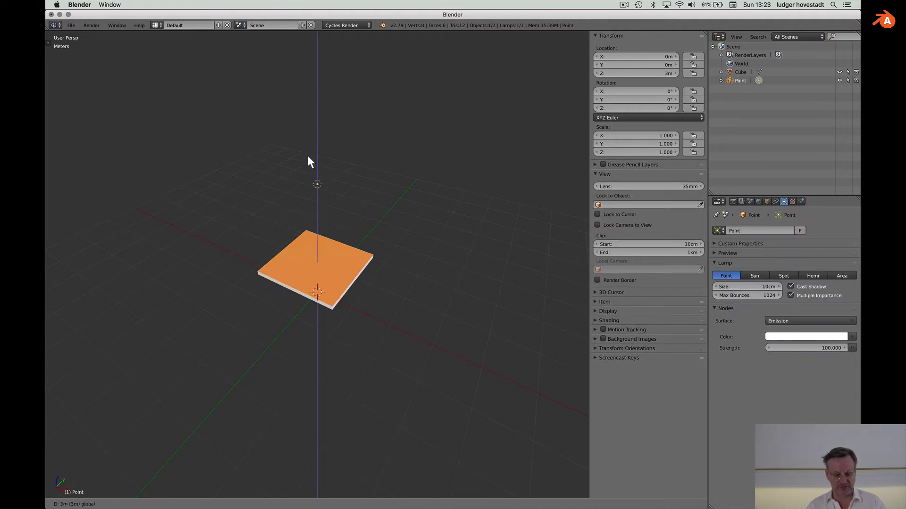
left_click(307, 156)
Step: Set the viewport shading to Rendered and view the lit slab from several angles
left_click(204, 504)
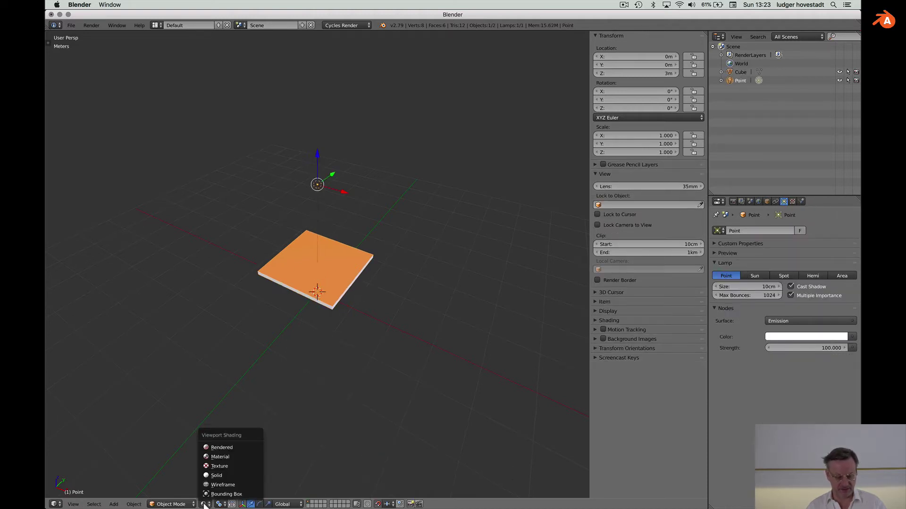
left_click(217, 448)
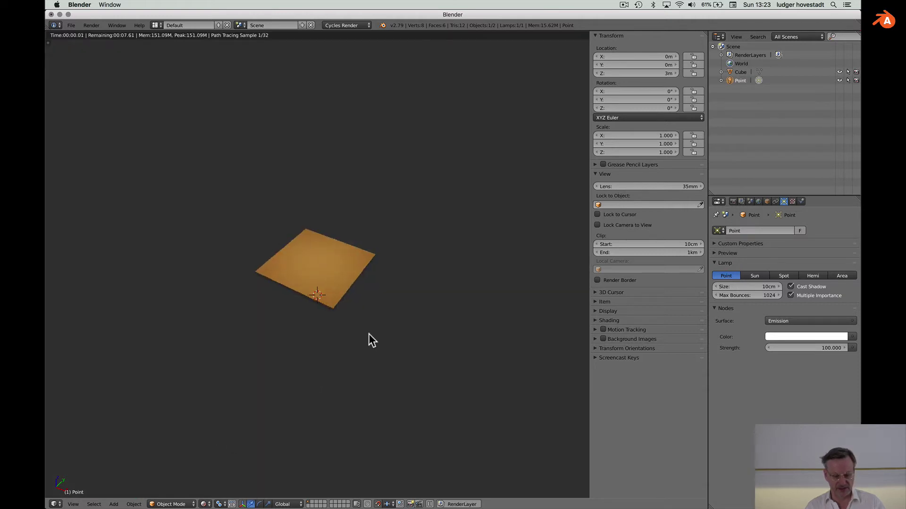
scroll(369, 334, "down", 3)
scroll(369, 334, "up", 5)
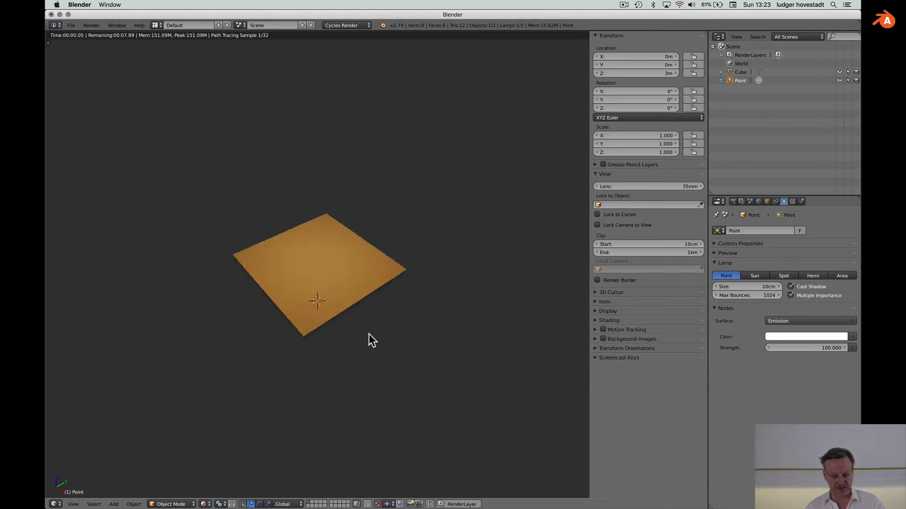
scroll(368, 334, "left", 4)
scroll(369, 334, "right", 2)
scroll(369, 334, "up", 4)
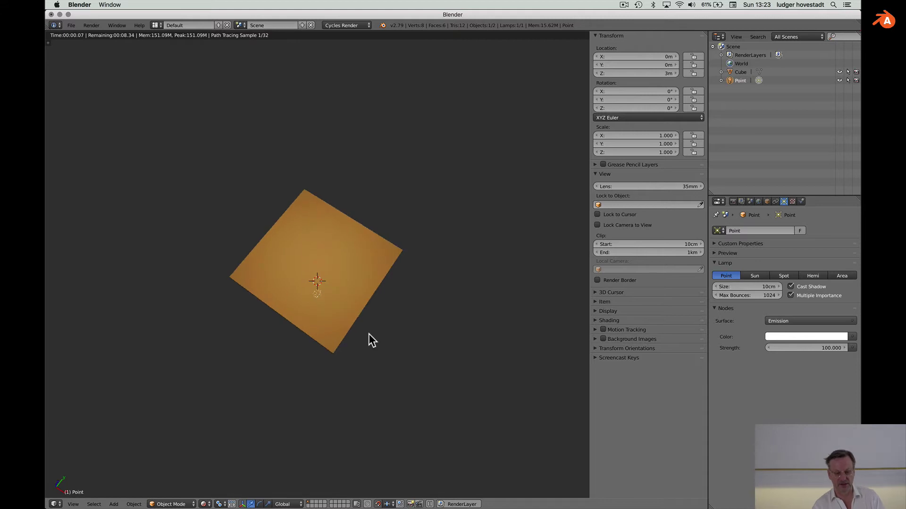
scroll(369, 334, "down", 3)
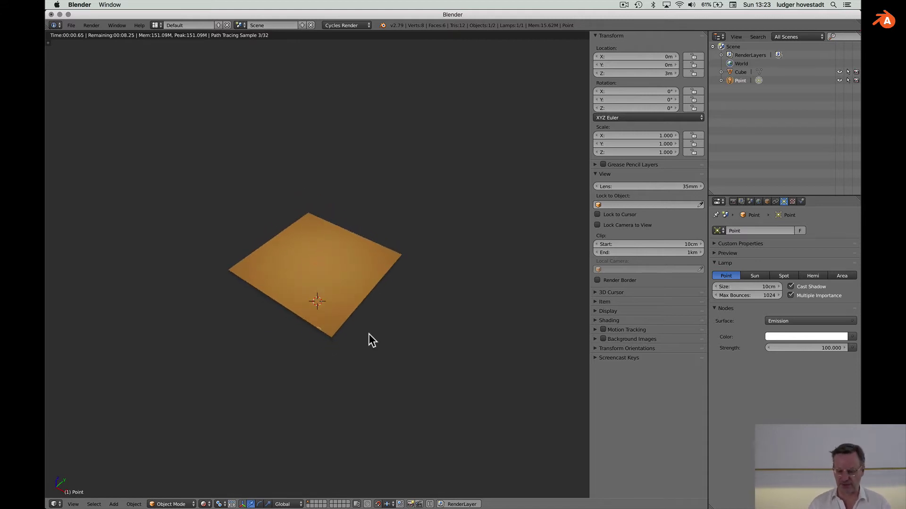
Step: Start the Screencast Keys display in the 3D view and hide the view's properties sidebar
key("n")
key("n")
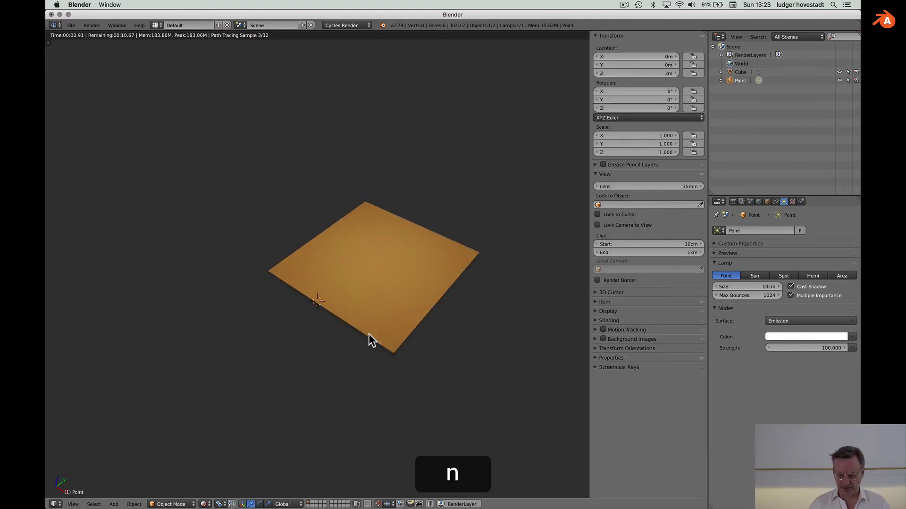
left_click(598, 368)
left_click(609, 379)
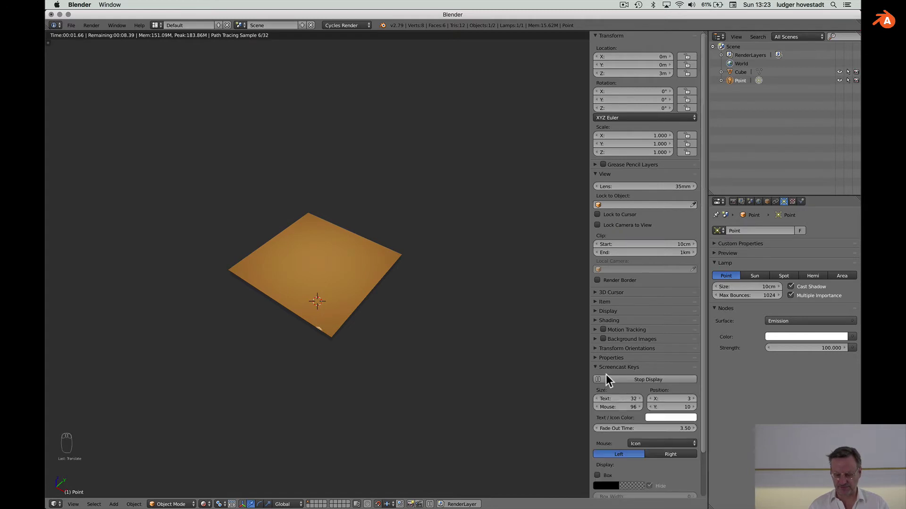
left_click(597, 367)
key("n")
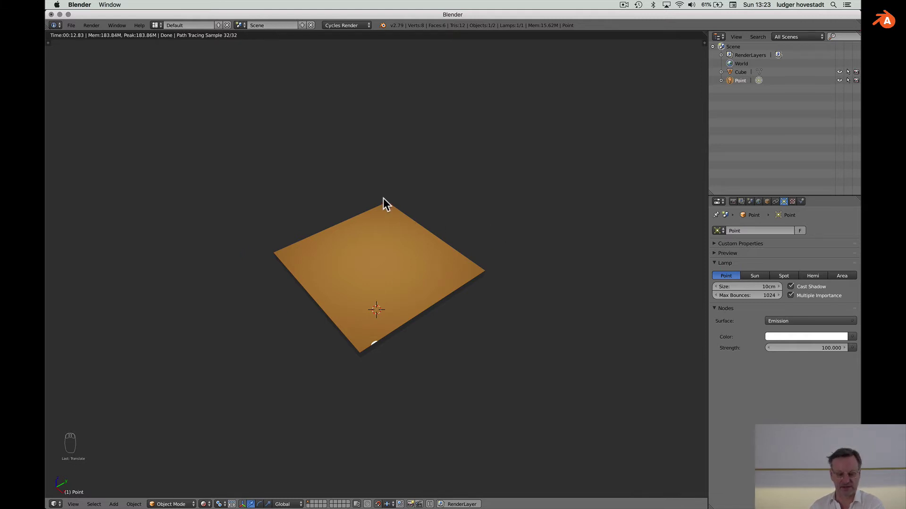
Step: Split the 3D view to place a Node Editor above the rendered view and select the Cube to show its wood nodes
left_click_drag(704, 33, 696, 238)
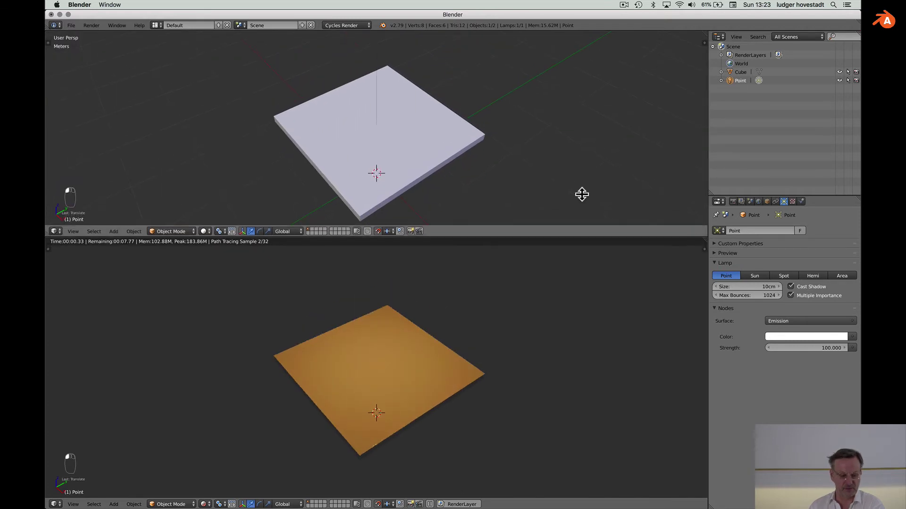
left_click(55, 231)
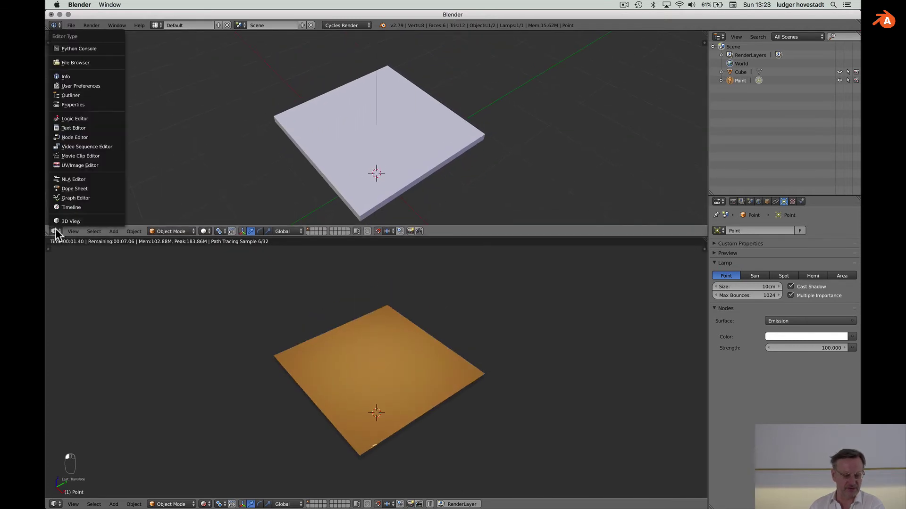
left_click(72, 137)
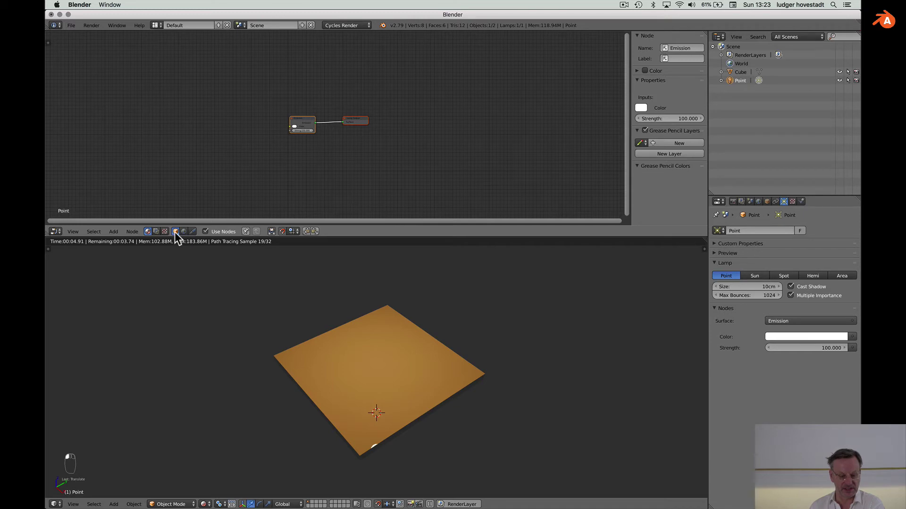
left_click(767, 201)
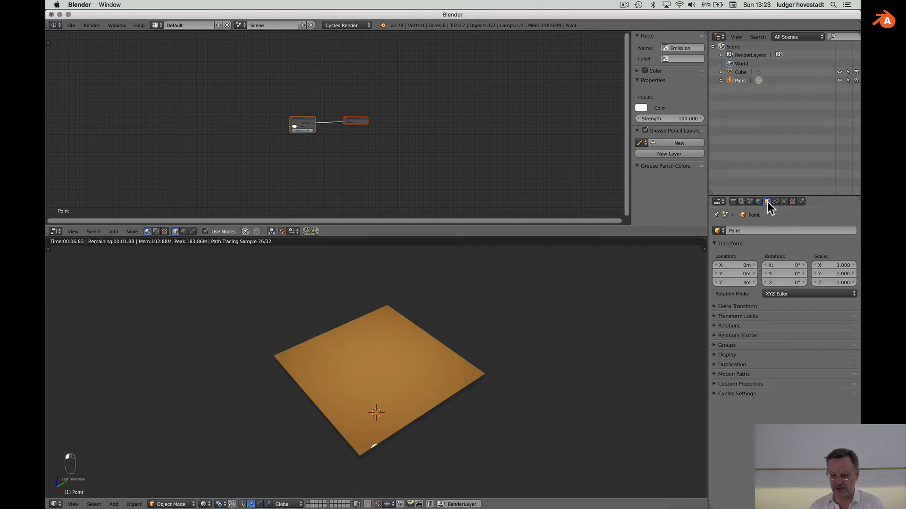
left_click(743, 75)
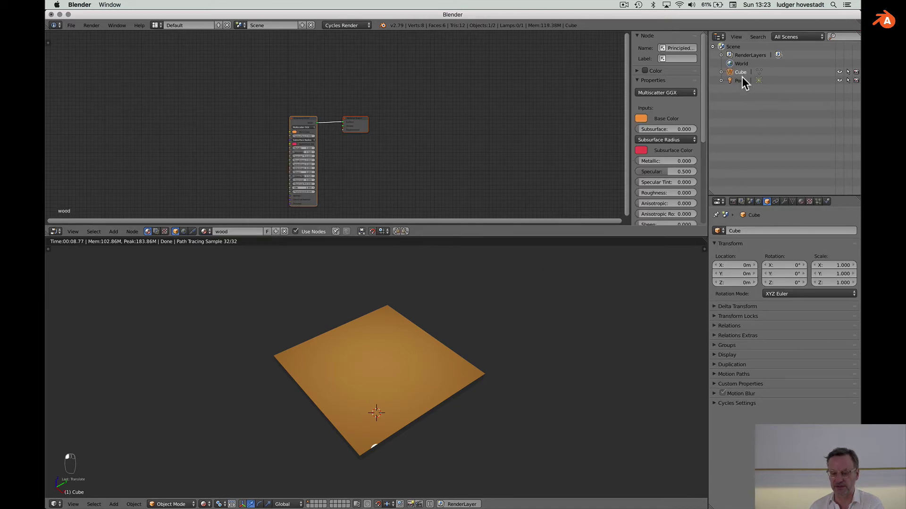
Step: Bring the wood material's Principled BSDF and Material Output nodes into close view and display the Cube's material properties
scroll(283, 114, "up", 6)
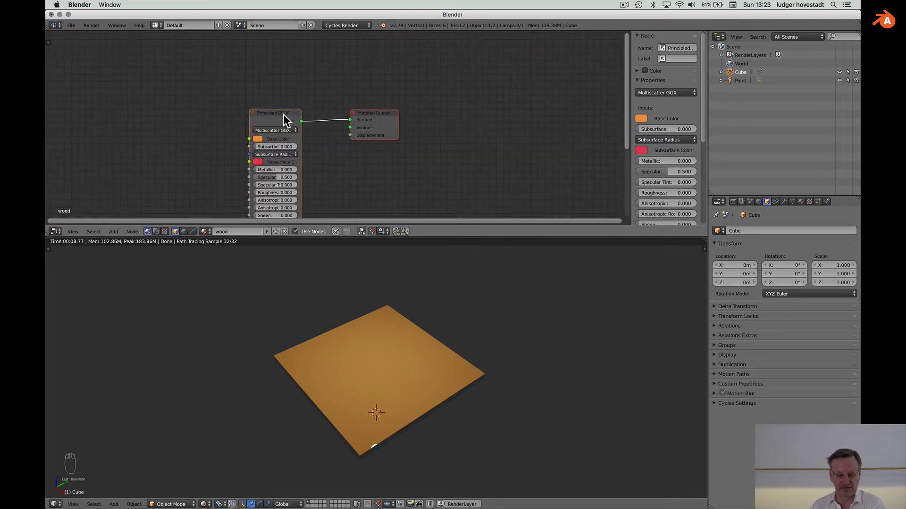
scroll(283, 114, "left", 4)
scroll(283, 114, "down", 2)
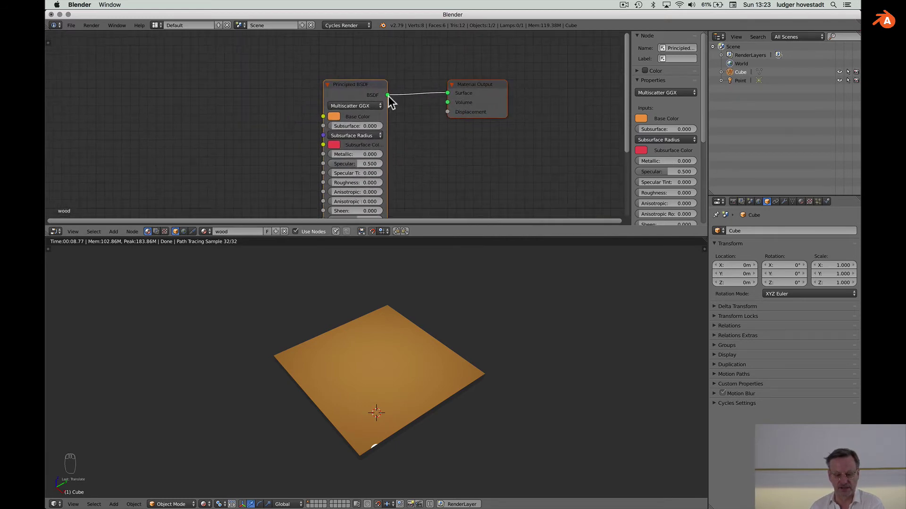
left_click(800, 200)
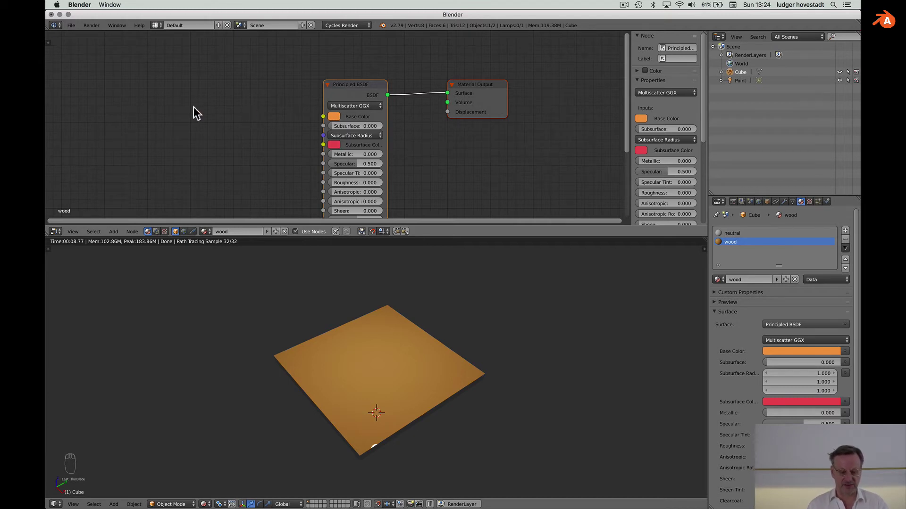
Step: Add an Image Texture node before the Principled BSDF and connect its Color output to the Base Color input
key("shift+a")
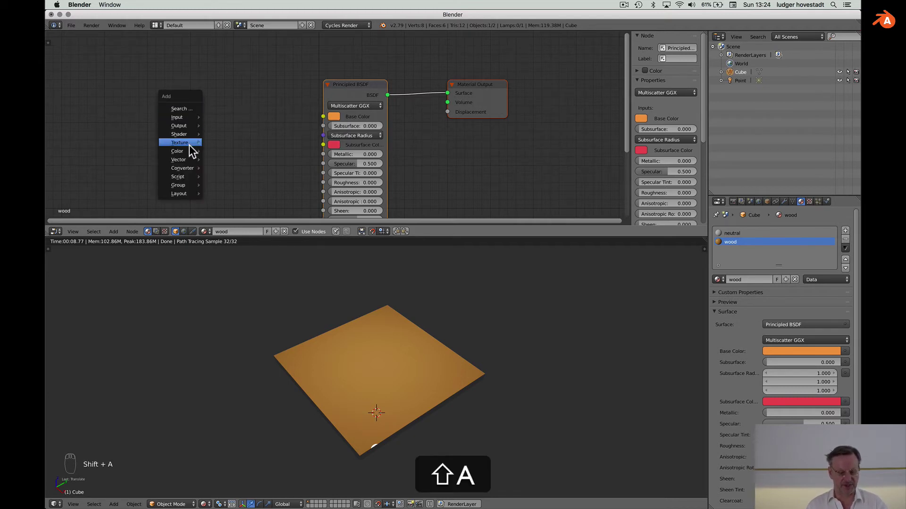
mouse_move(191, 143)
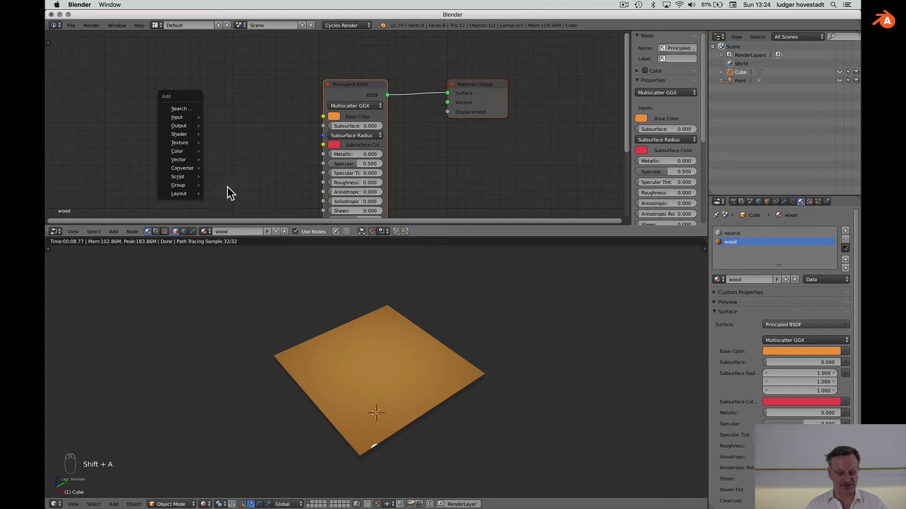
key("Escape")
key("shift+a")
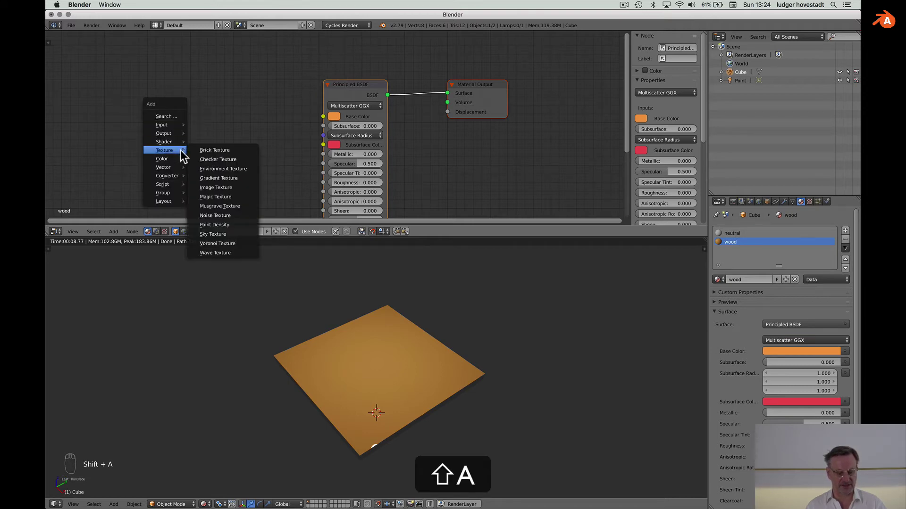
left_click(214, 191)
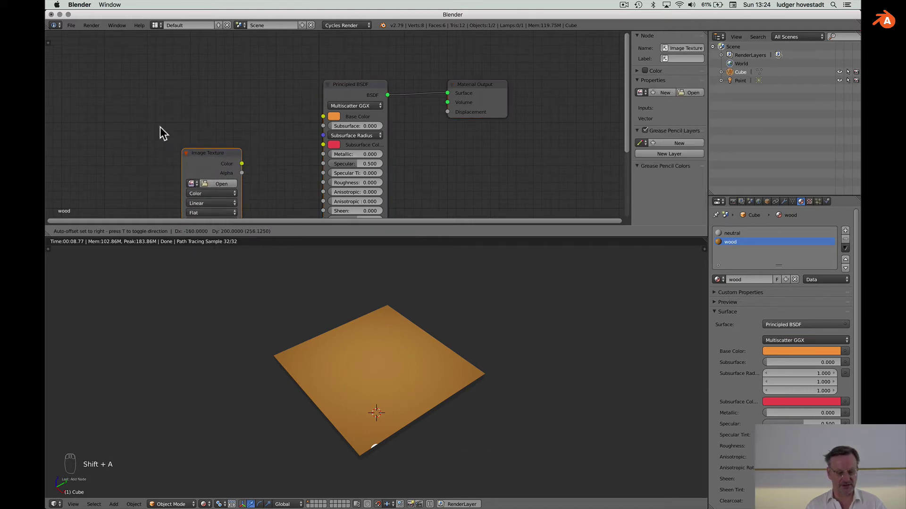
left_click(136, 84)
left_click_drag(199, 104, 321, 117)
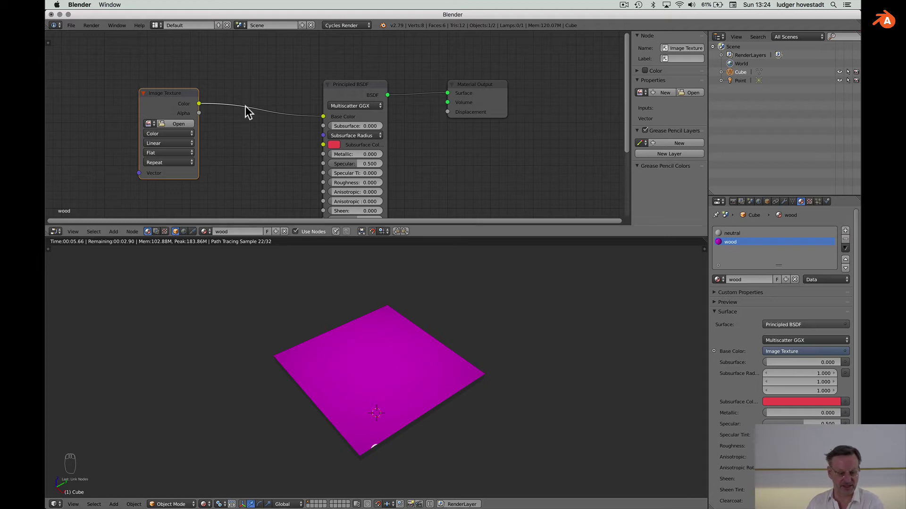
Step: Widen the Image Texture node and load DSC_9133.JPG from the A50 textures folder into it
left_click_drag(139, 128, 70, 127)
left_click(112, 124)
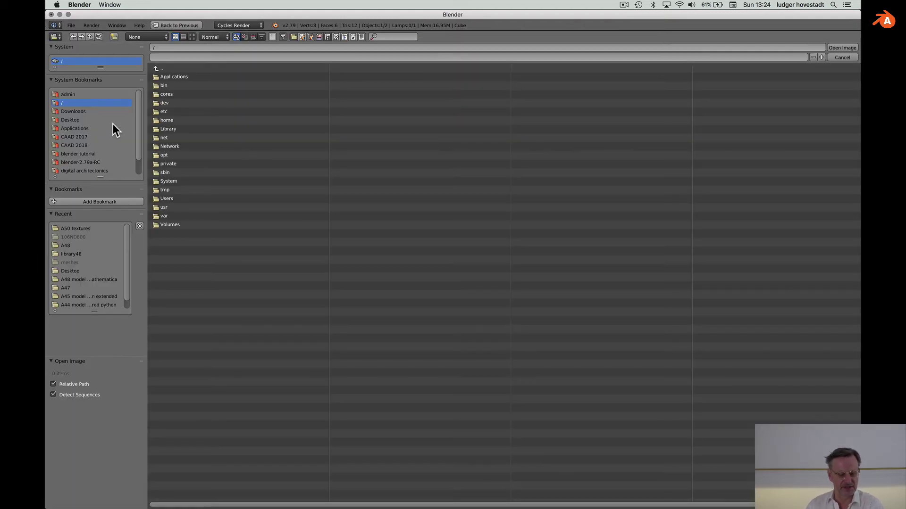
left_click(82, 228)
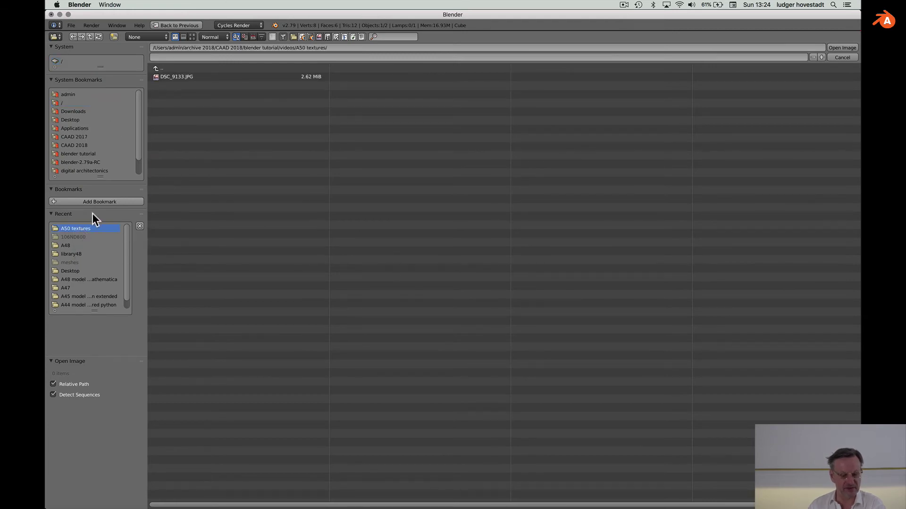
double_click(178, 76)
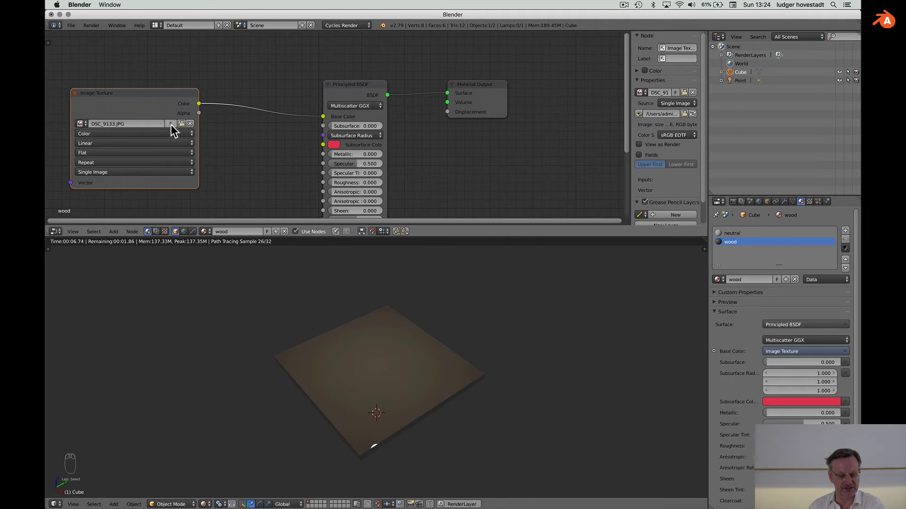
left_click(81, 124)
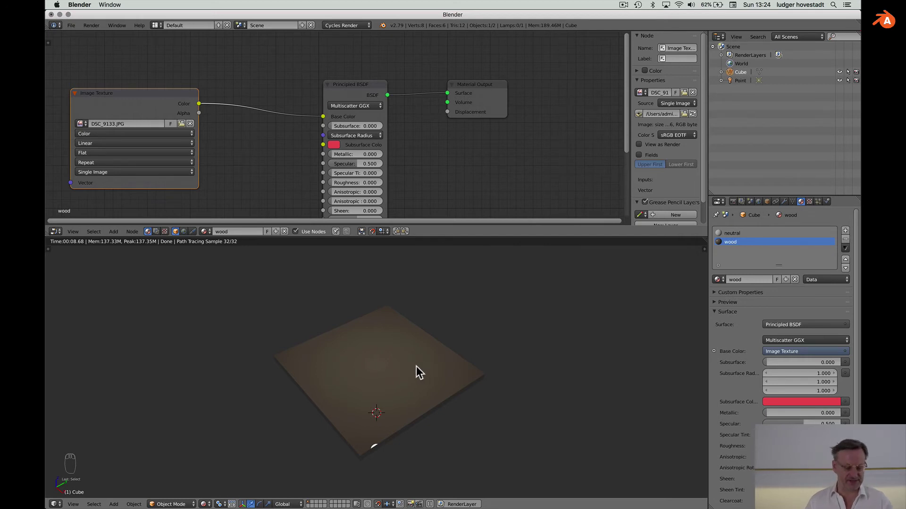
Step: Switch the Node Editor area to the UV/Image Editor and display the whole DSC_9133.JPG image
left_click(55, 231)
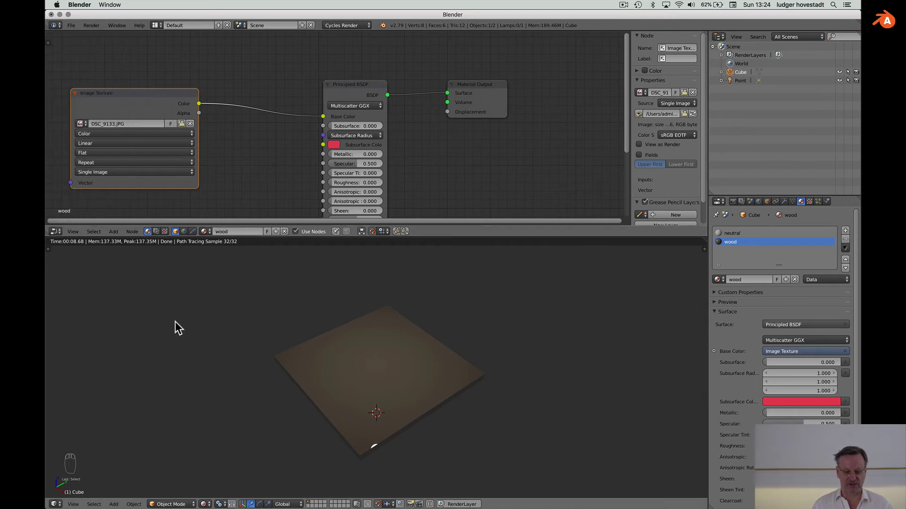
left_click(55, 231)
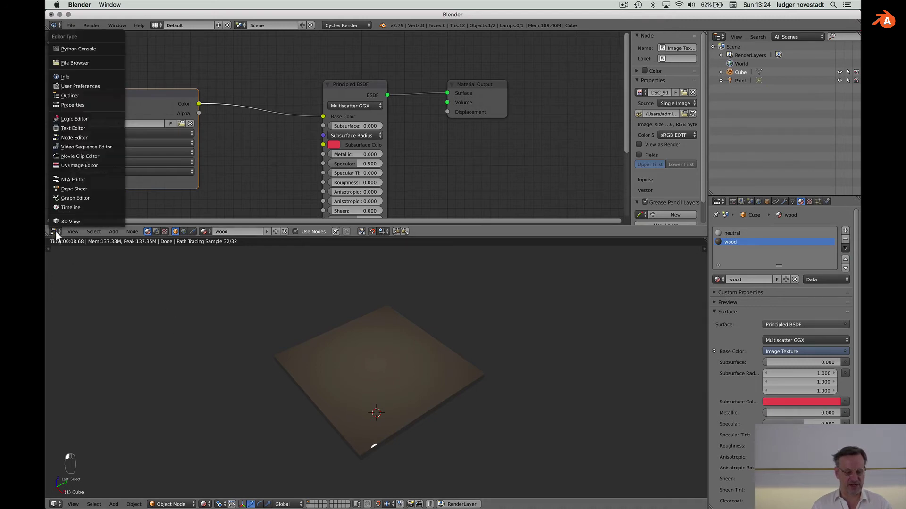
left_click(59, 163)
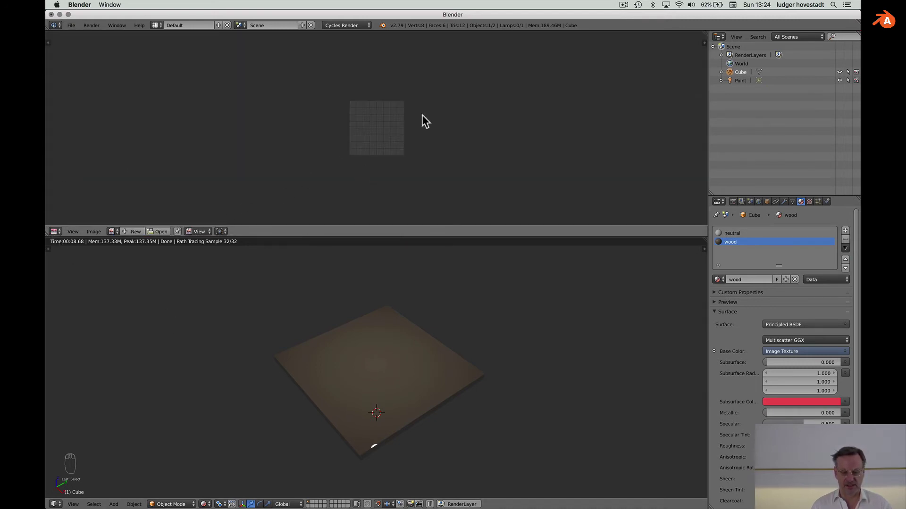
scroll(387, 121, "up", 5)
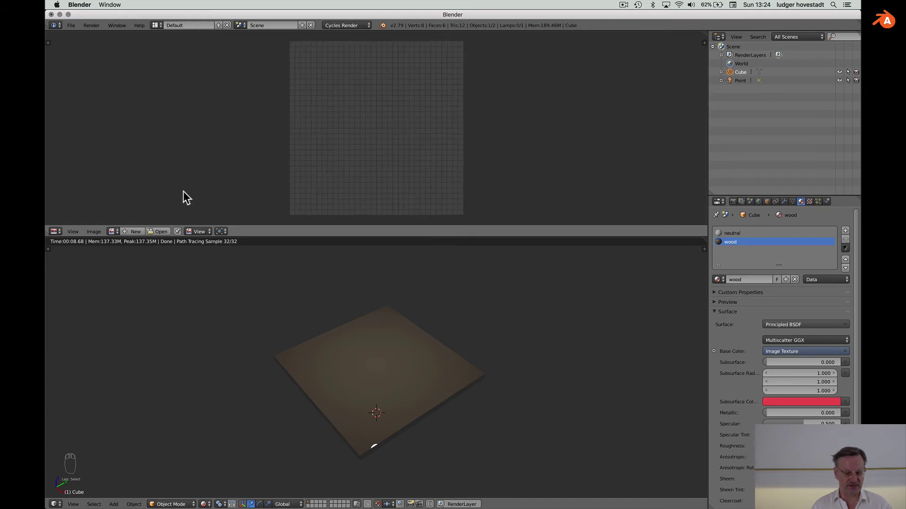
left_click(112, 231)
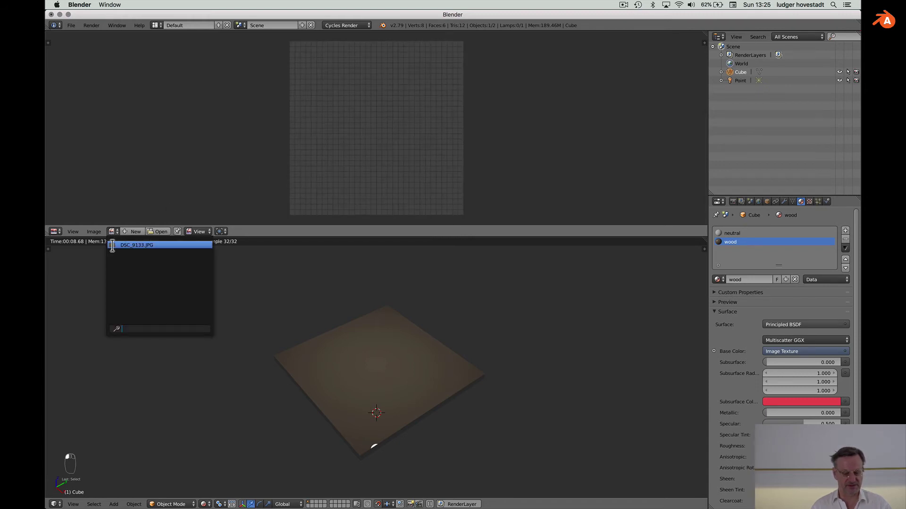
left_click(115, 244)
scroll(423, 94, "down", 4)
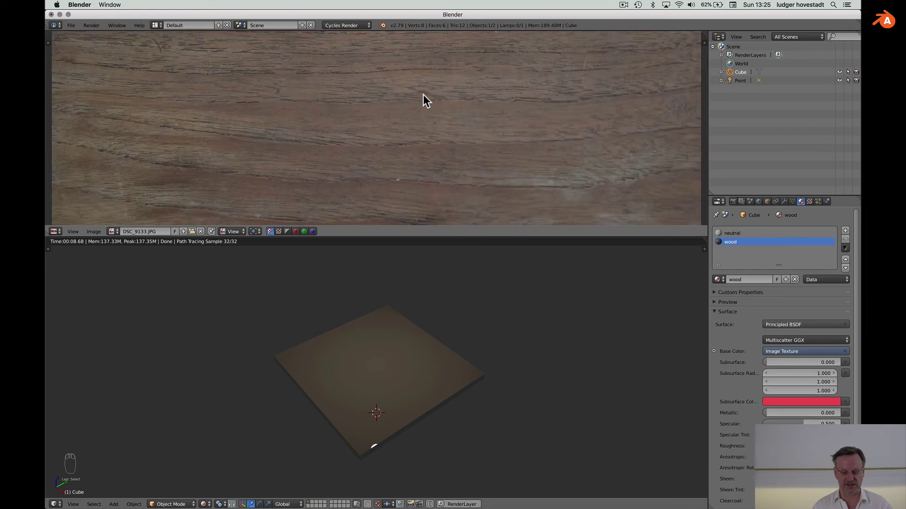
scroll(420, 98, "down", 4)
scroll(420, 98, "up", 2)
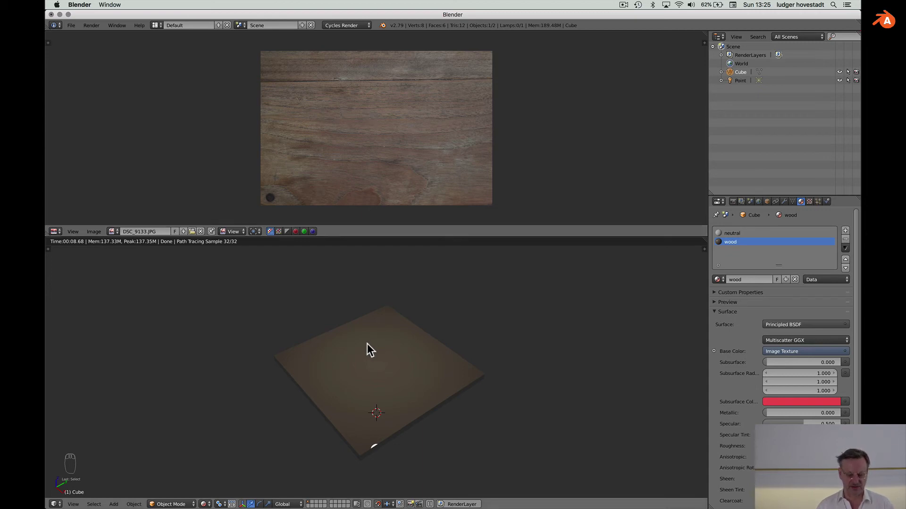
Step: Set the 3D view's shading to Material and put the slab into Edit Mode
left_click(203, 505)
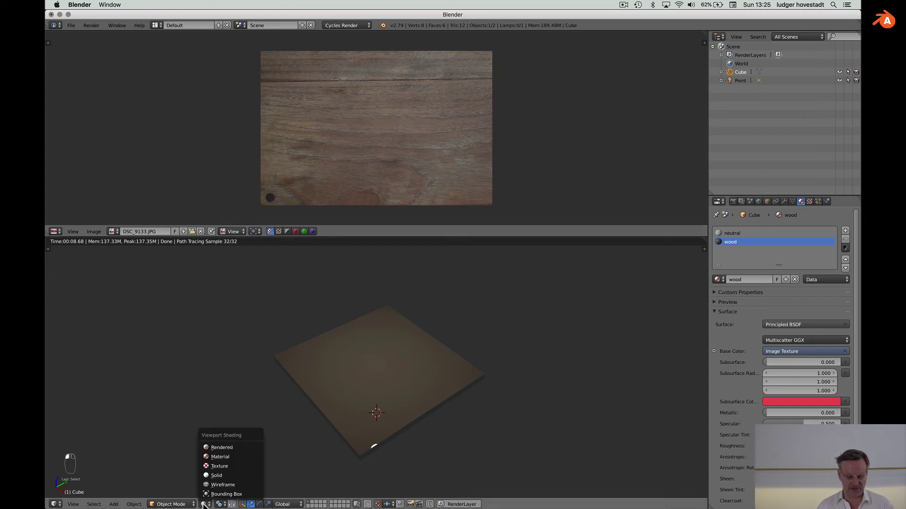
left_click(202, 455)
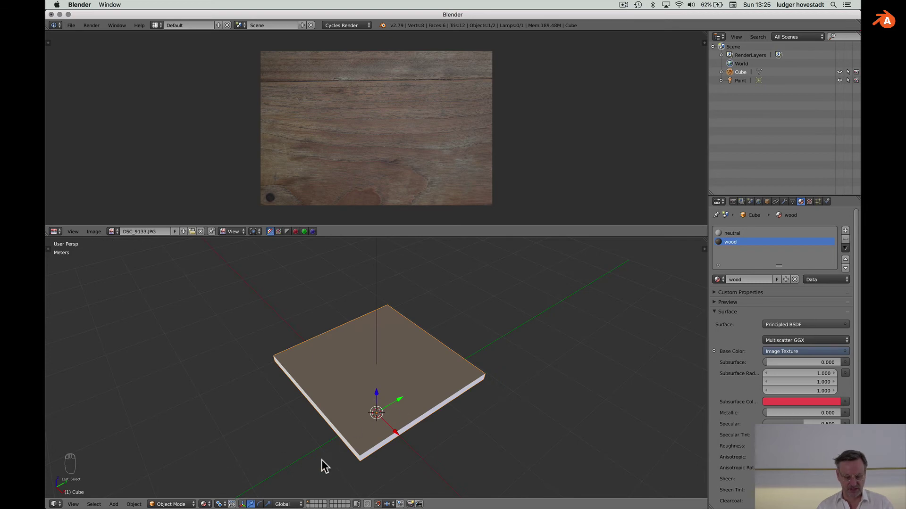
scroll(320, 402, "down", 2)
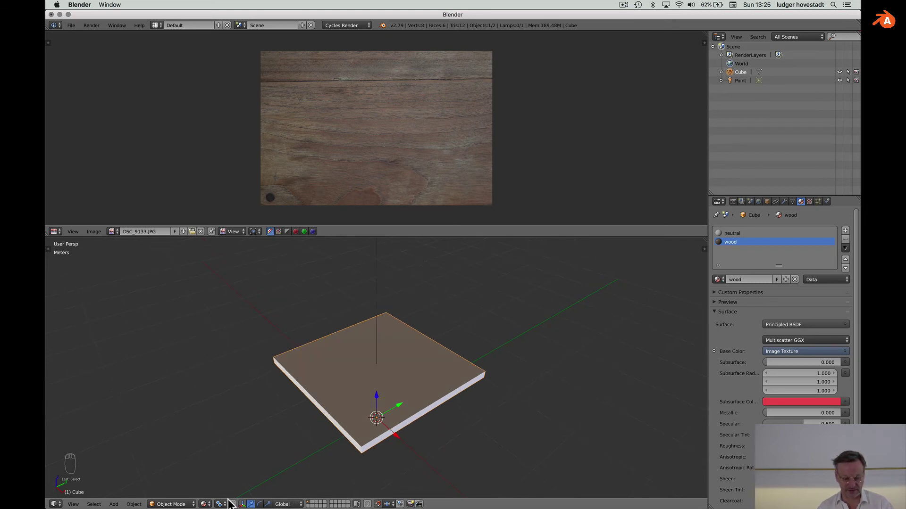
left_click(170, 504)
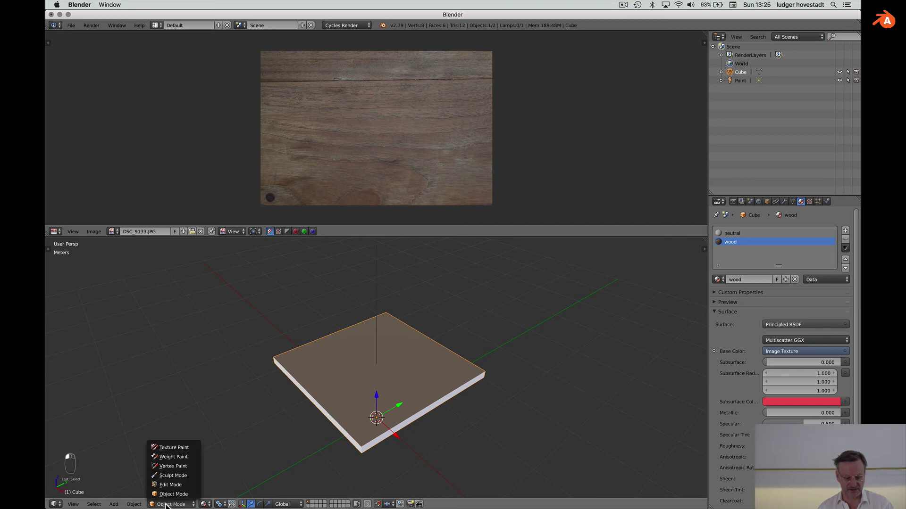
left_click(169, 485)
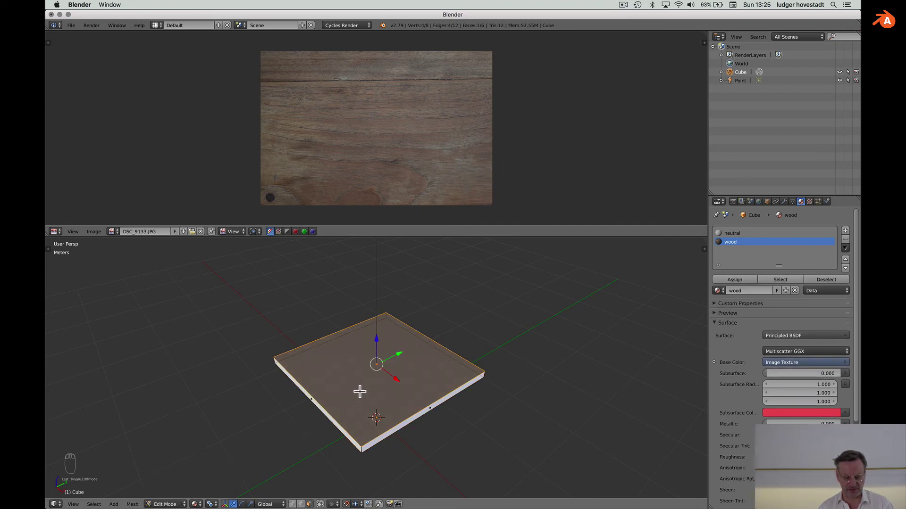
Step: Select only the slab's top face and UV-map it with Unwrap
key("a")
left_click(376, 365, "super")
scroll(377, 365, "up", 2)
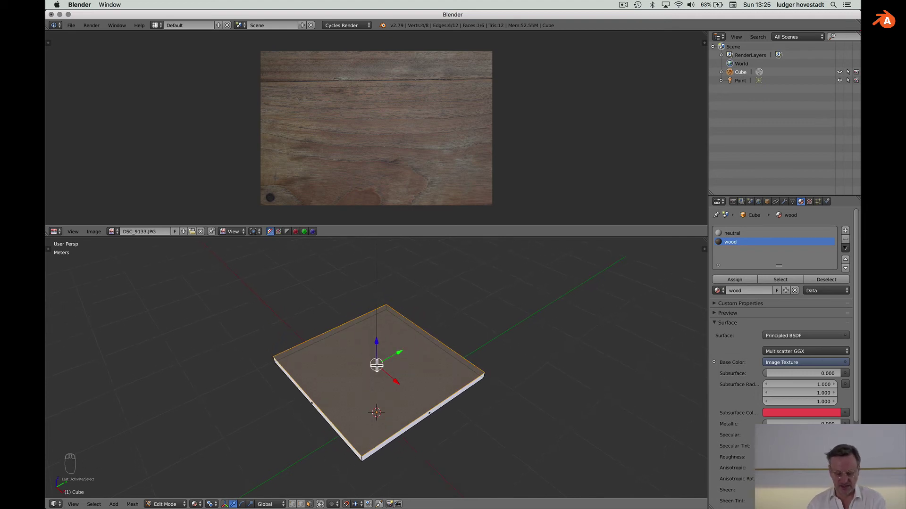
key("u")
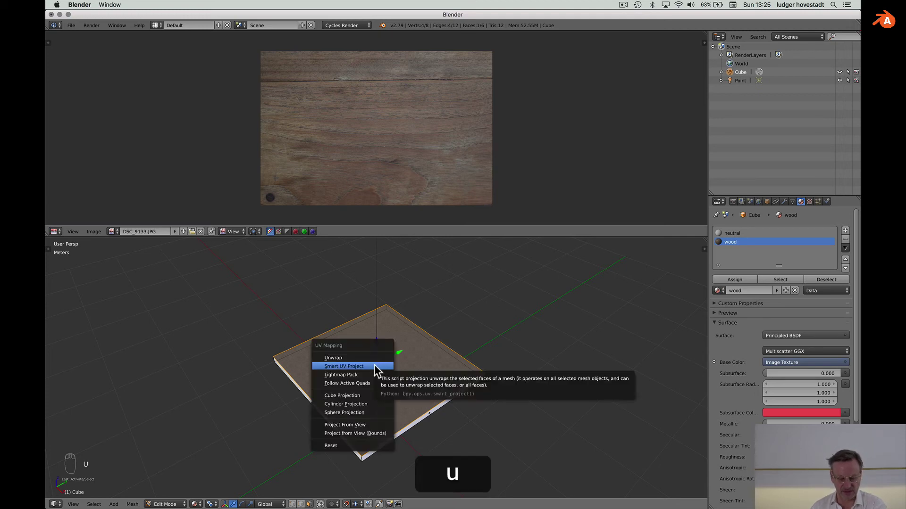
left_click(353, 358)
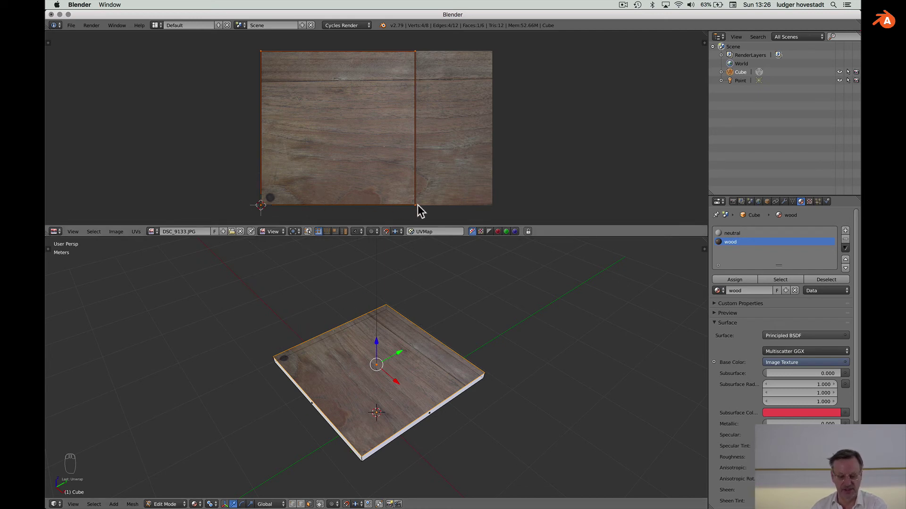
Step: Scale the top face's UV square down and move it inside the wood image, slightly right of the image's centre
key("g")
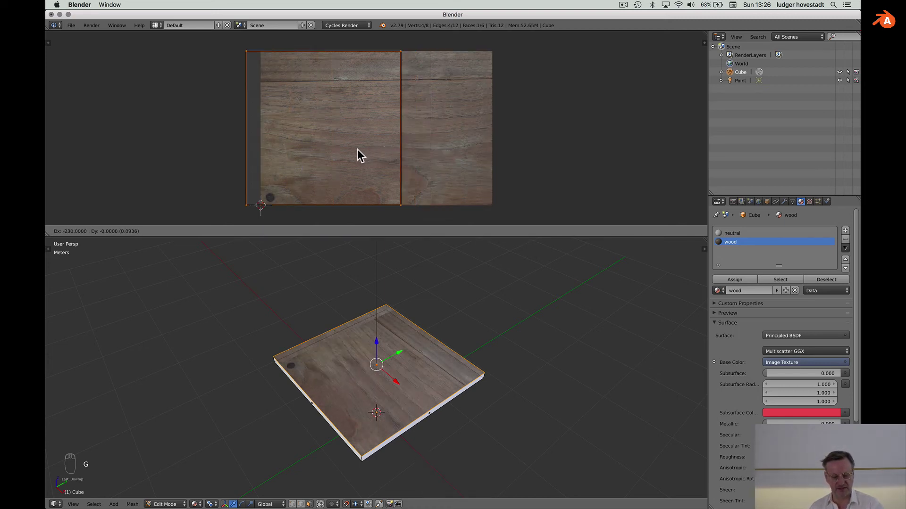
left_click(402, 151)
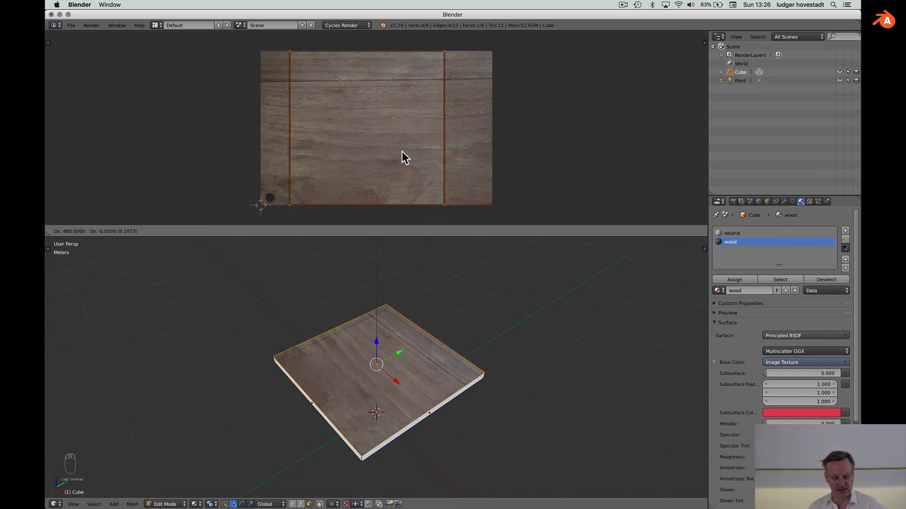
key("s")
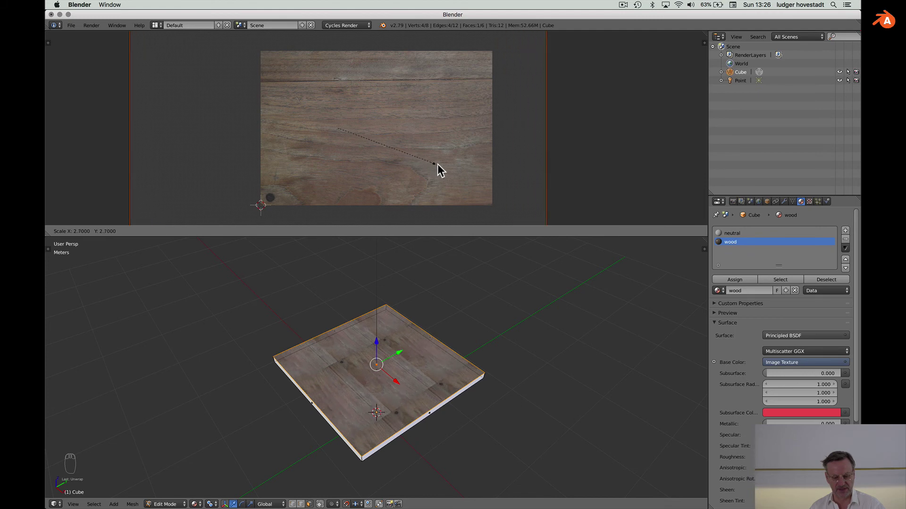
left_click(352, 149)
key("g")
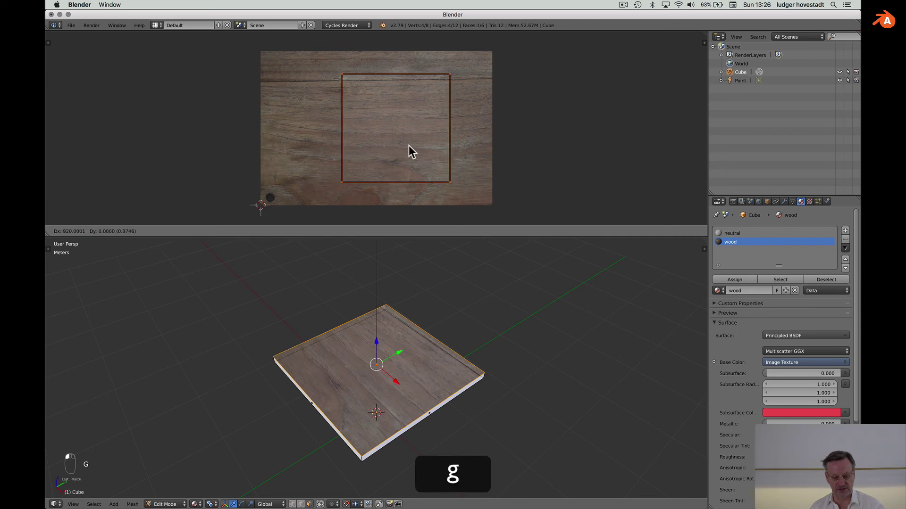
left_click(409, 145)
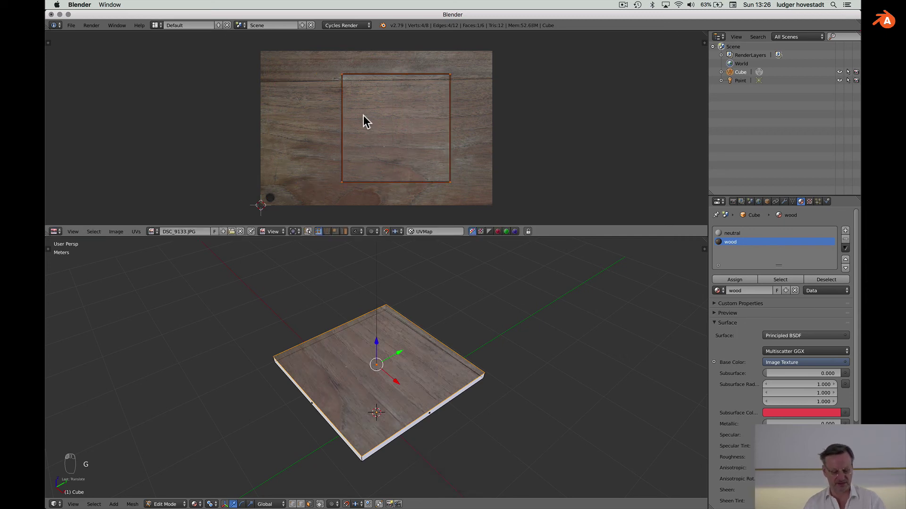
Step: Box-select the UV square's two left vertices, try moving them to stretch the mapping, and reselect all UVs
key("a")
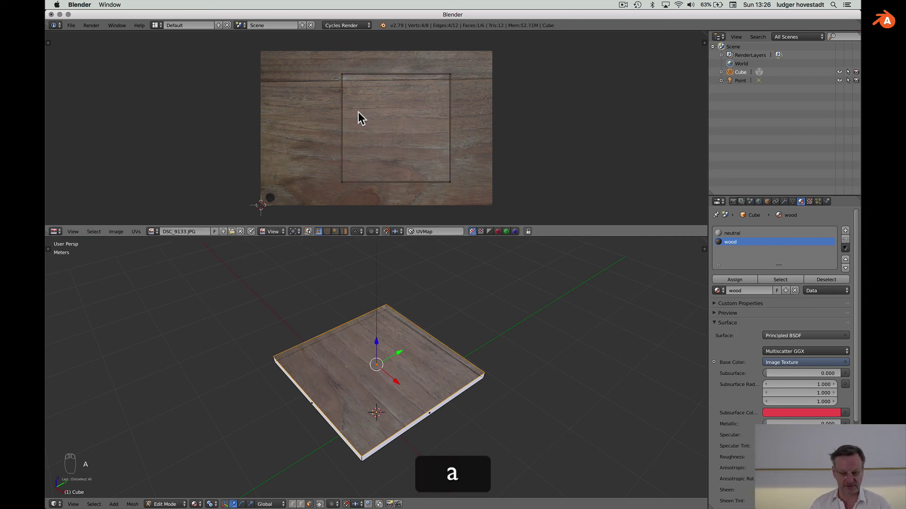
key("b")
left_click_drag(329, 64, 367, 200)
key("g")
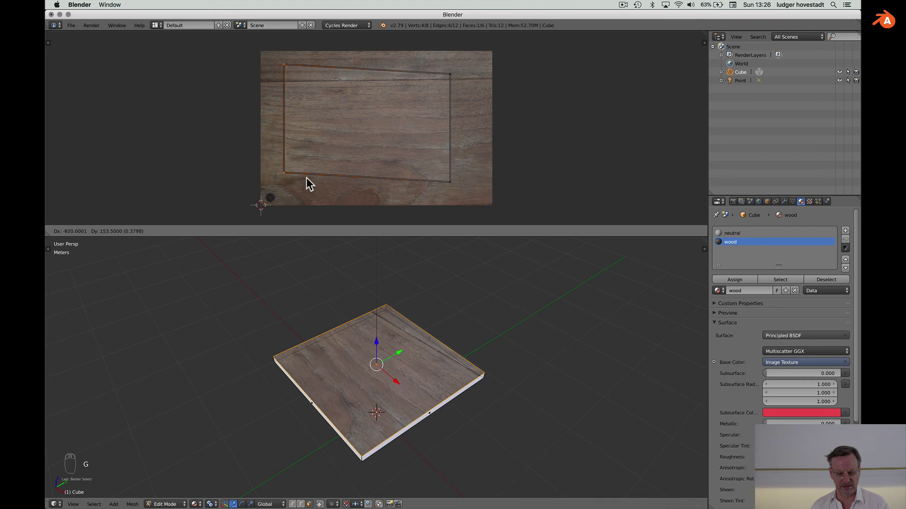
left_click(355, 187)
key("a")
key("a")
key("a")
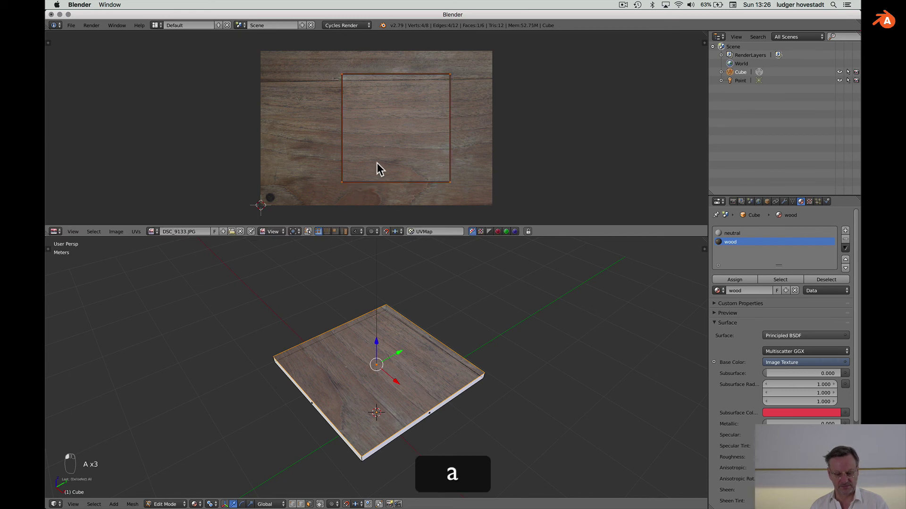
Step: Scale the top face's UV square up until it spans nearly the full height of the wood image
key("s")
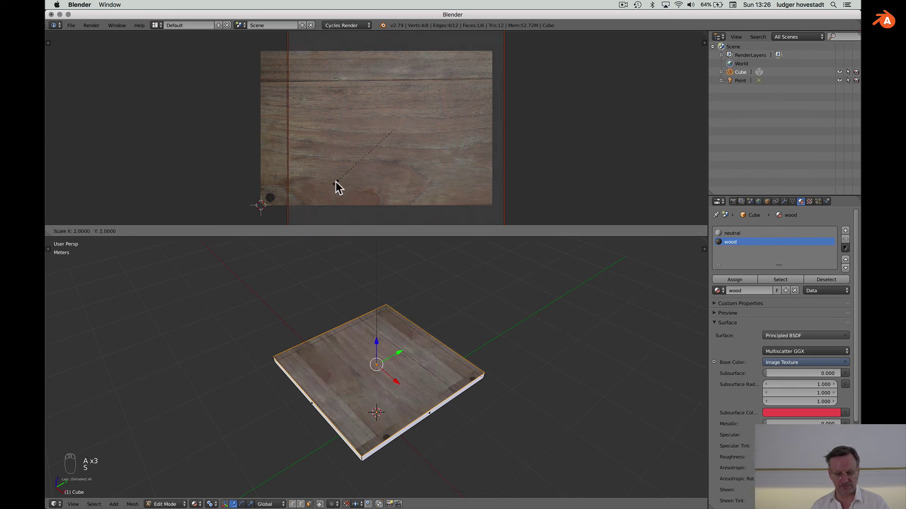
left_click(369, 178)
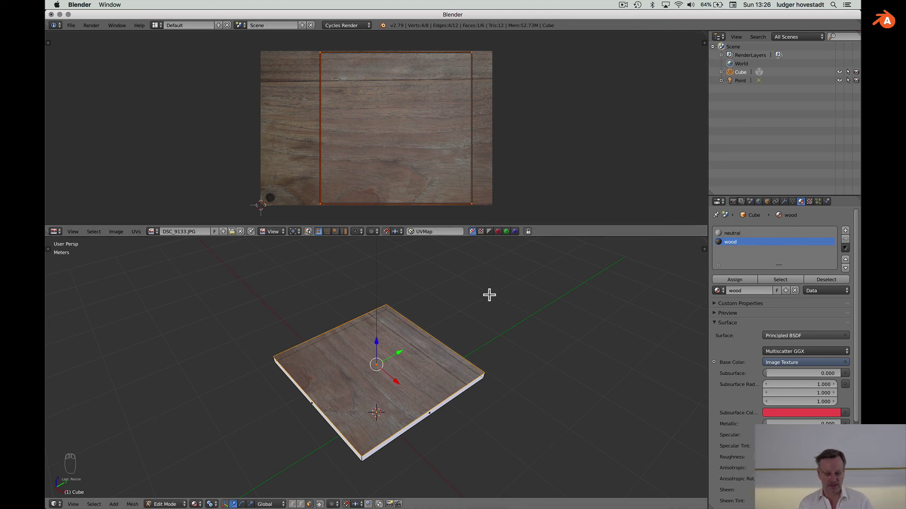
Step: Join the 3D view with the UV/Image Editor area above so the 3D view takes over its space
scroll(489, 295, "down", 5)
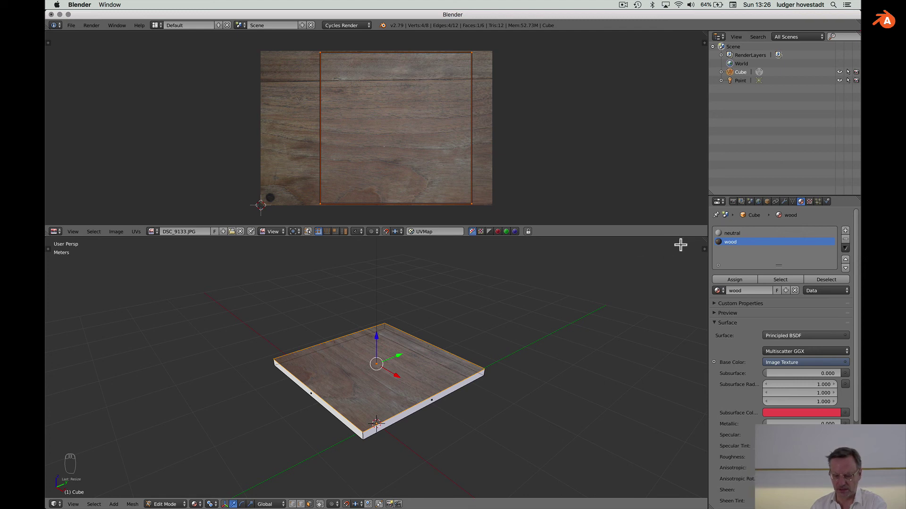
left_click_drag(702, 239, 706, 217)
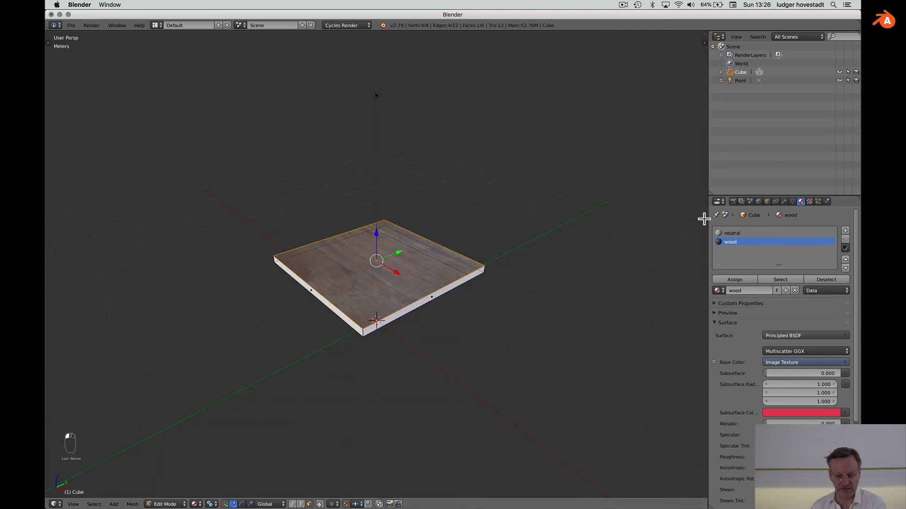
scroll(437, 314, "up", 3)
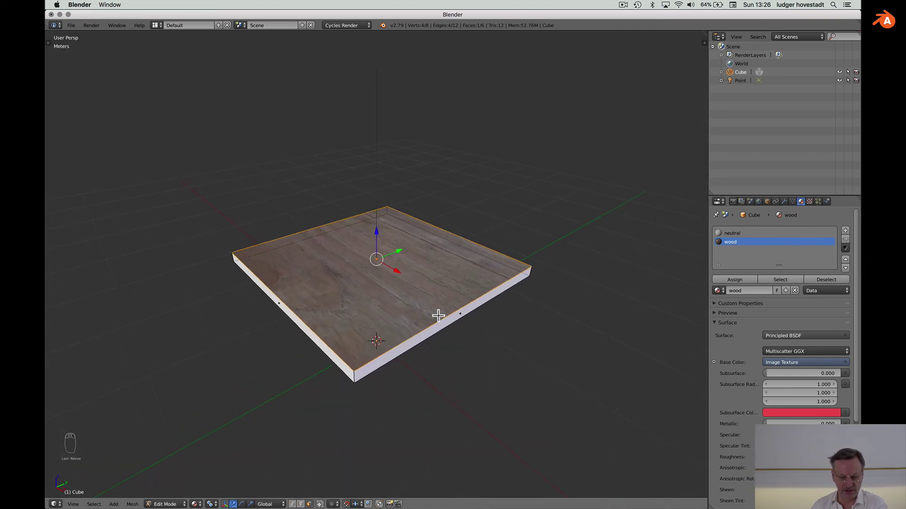
Step: Return the slab to Object Mode and set the 3D view's shading to Rendered
left_click(166, 505)
left_click(163, 491)
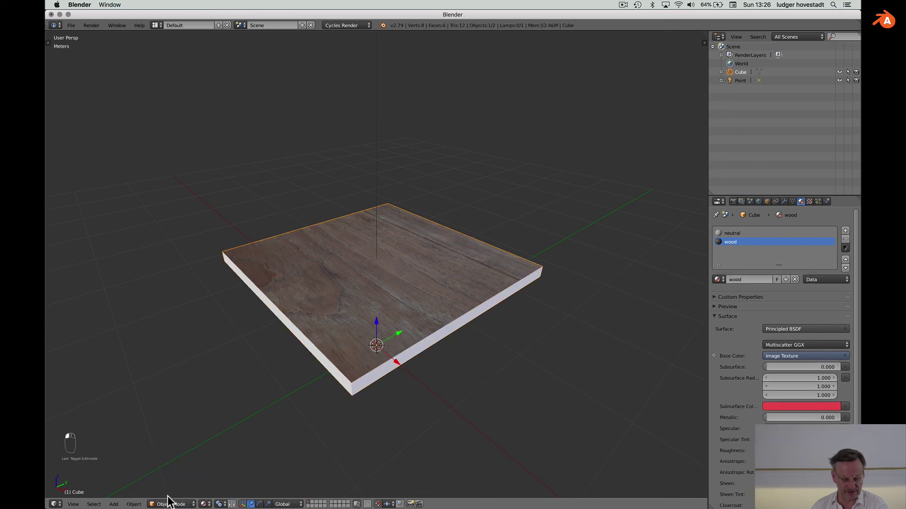
left_click(204, 504)
left_click(219, 448)
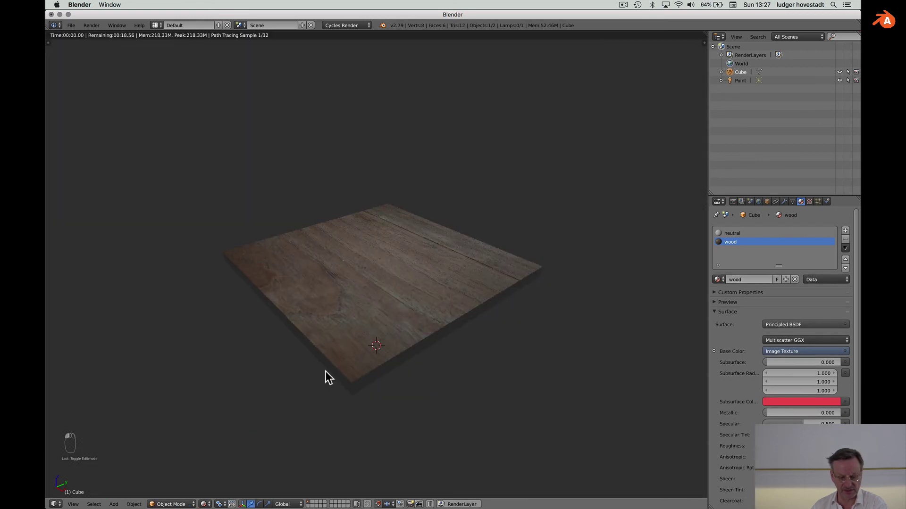
Step: Examine the rendered wood texture on the slab's top face and the slab's edges up close from several angles
scroll(326, 367, "up", 4)
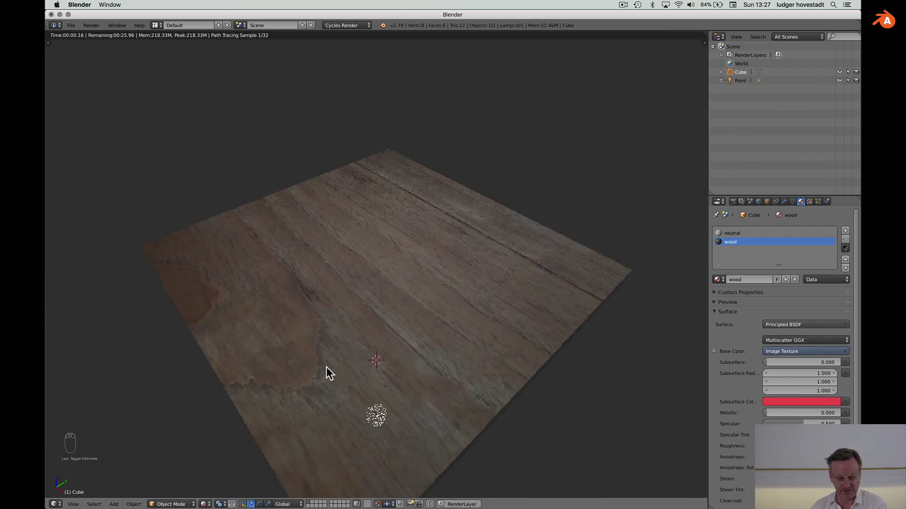
scroll(327, 367, "up", 3)
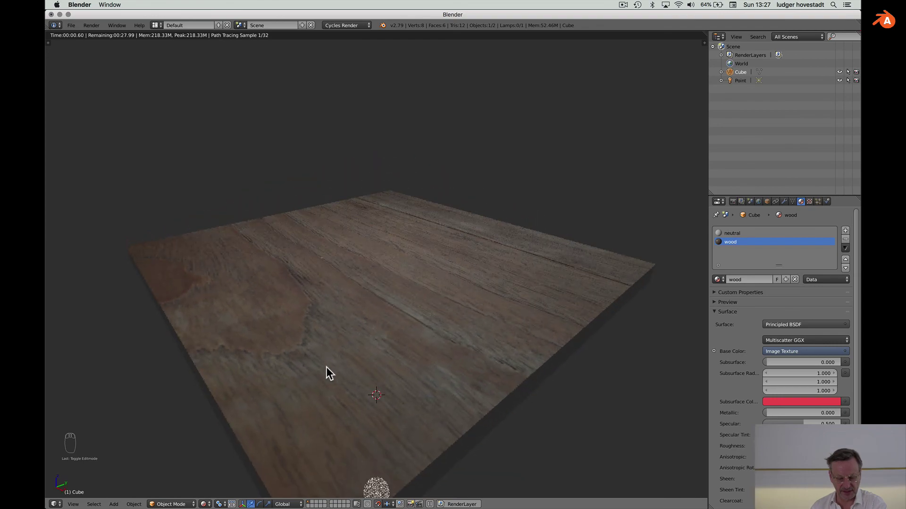
scroll(327, 367, "right", 1)
scroll(327, 367, "left", 3)
scroll(327, 366, "up", 2)
scroll(326, 367, "right", 1)
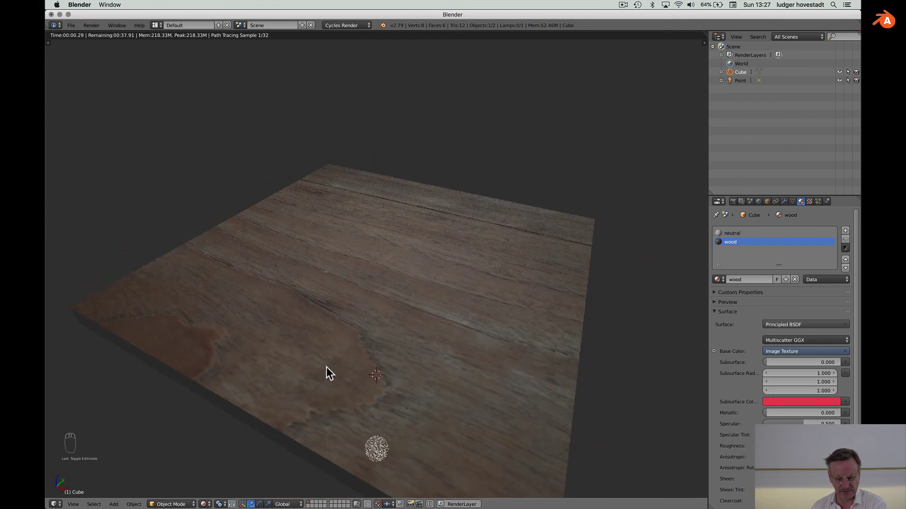
scroll(327, 367, "right", 4)
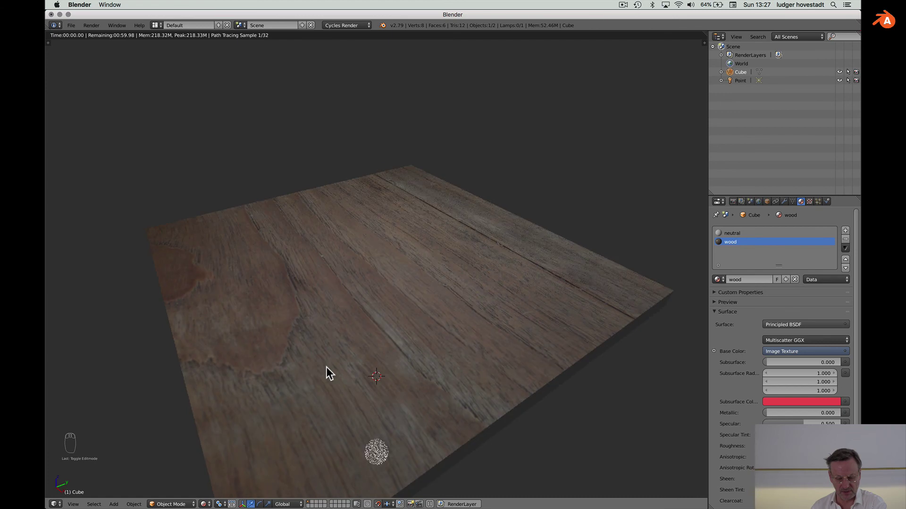
scroll(327, 367, "up", 5)
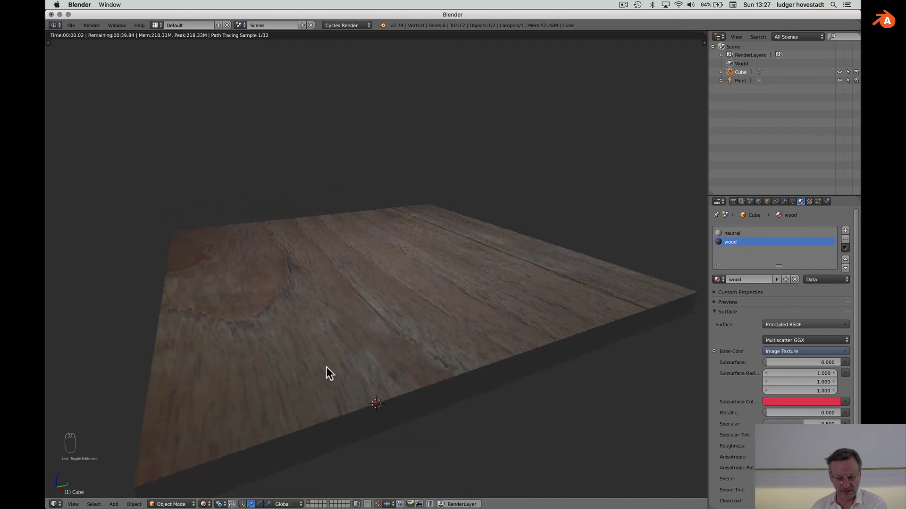
scroll(327, 367, "down", 5)
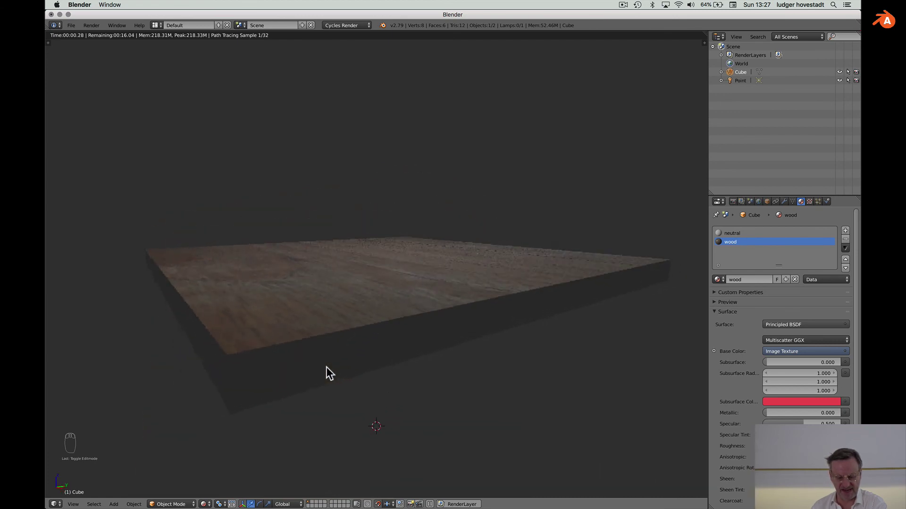
scroll(326, 367, "down", 3)
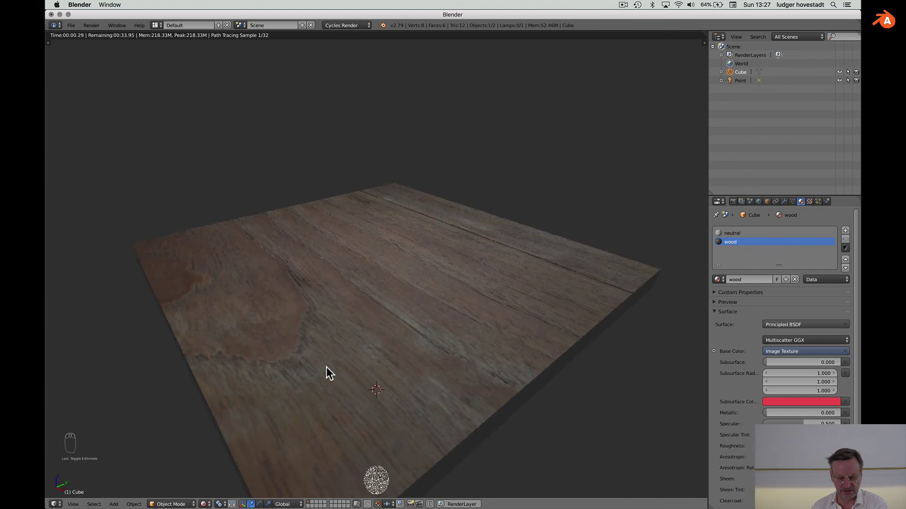